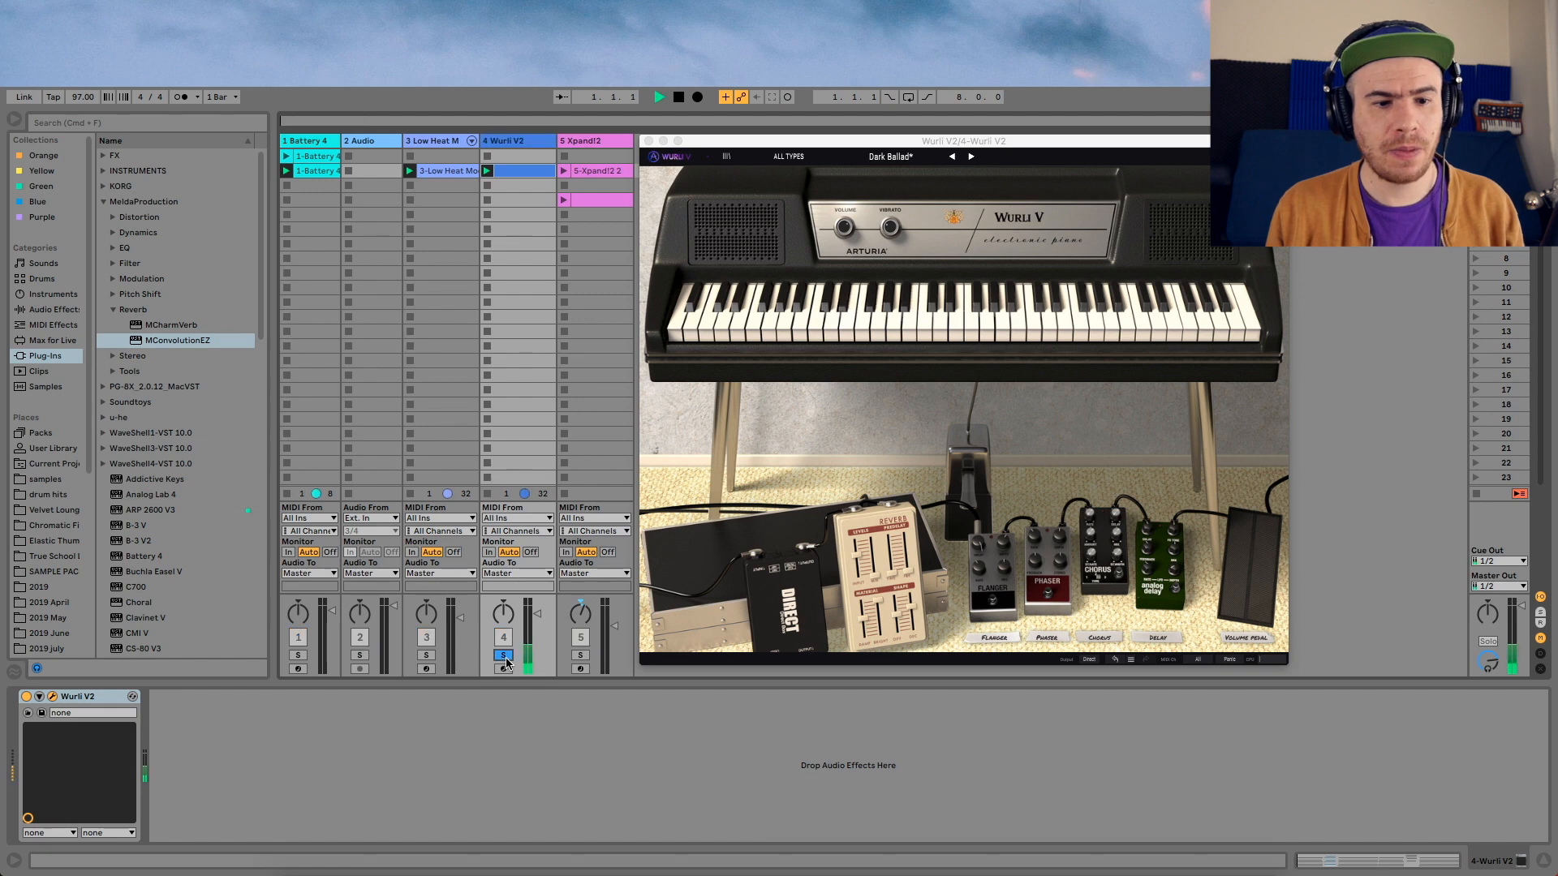
Toggle the Phaser pedal on the Wurli V2 and audition the soloed track
{"action": "key", "text": "space"}
{"action": "left_click", "coordinate": [1047, 597]}
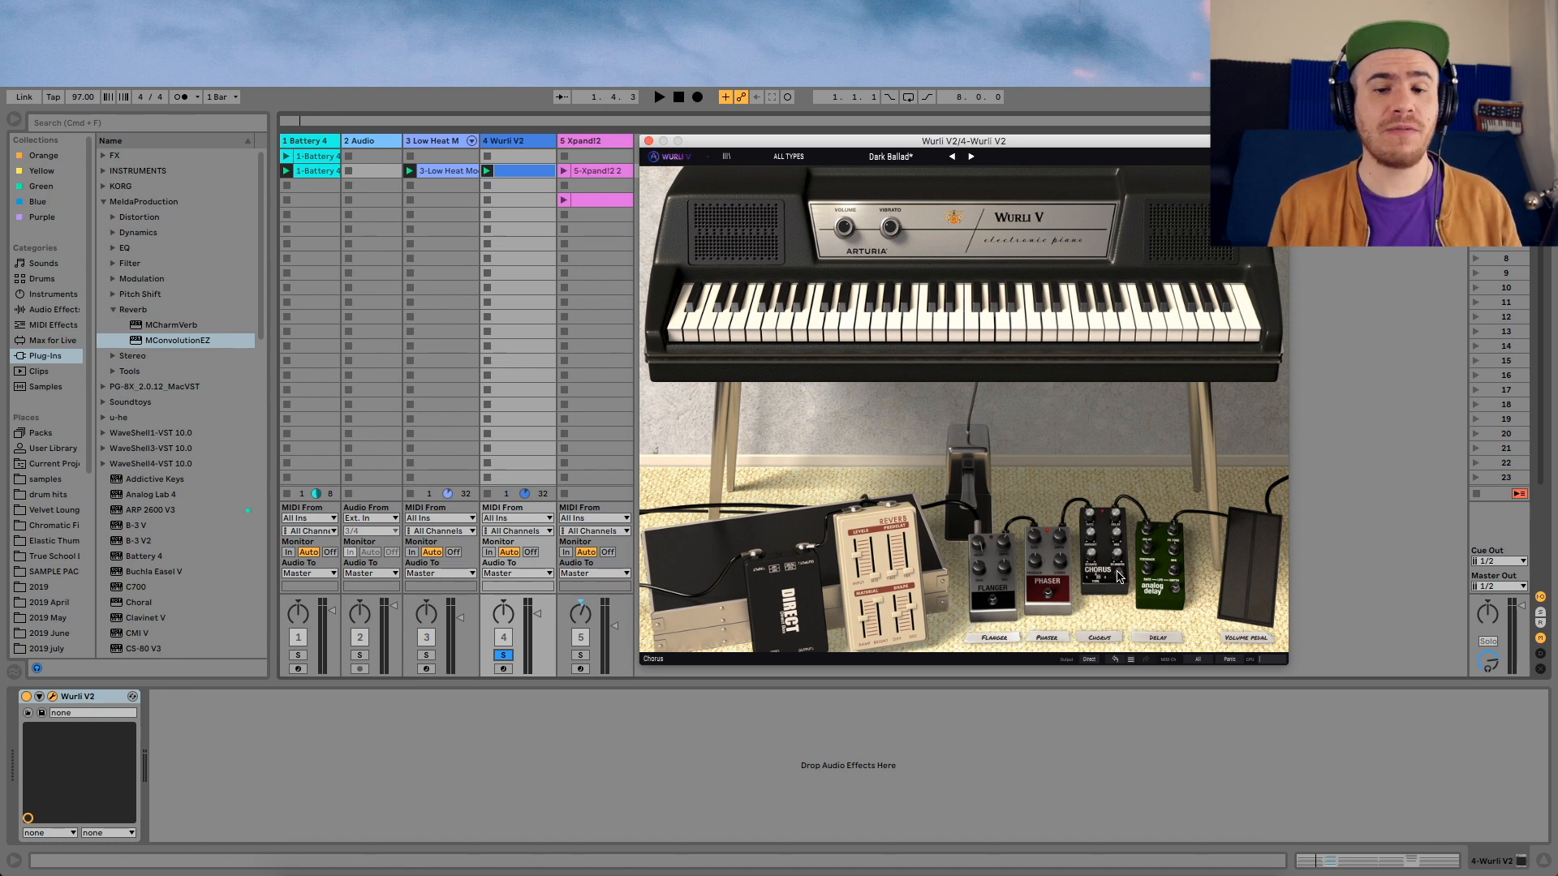
{"action": "key", "text": "space"}
{"action": "mouse_move", "coordinate": [1062, 570]}
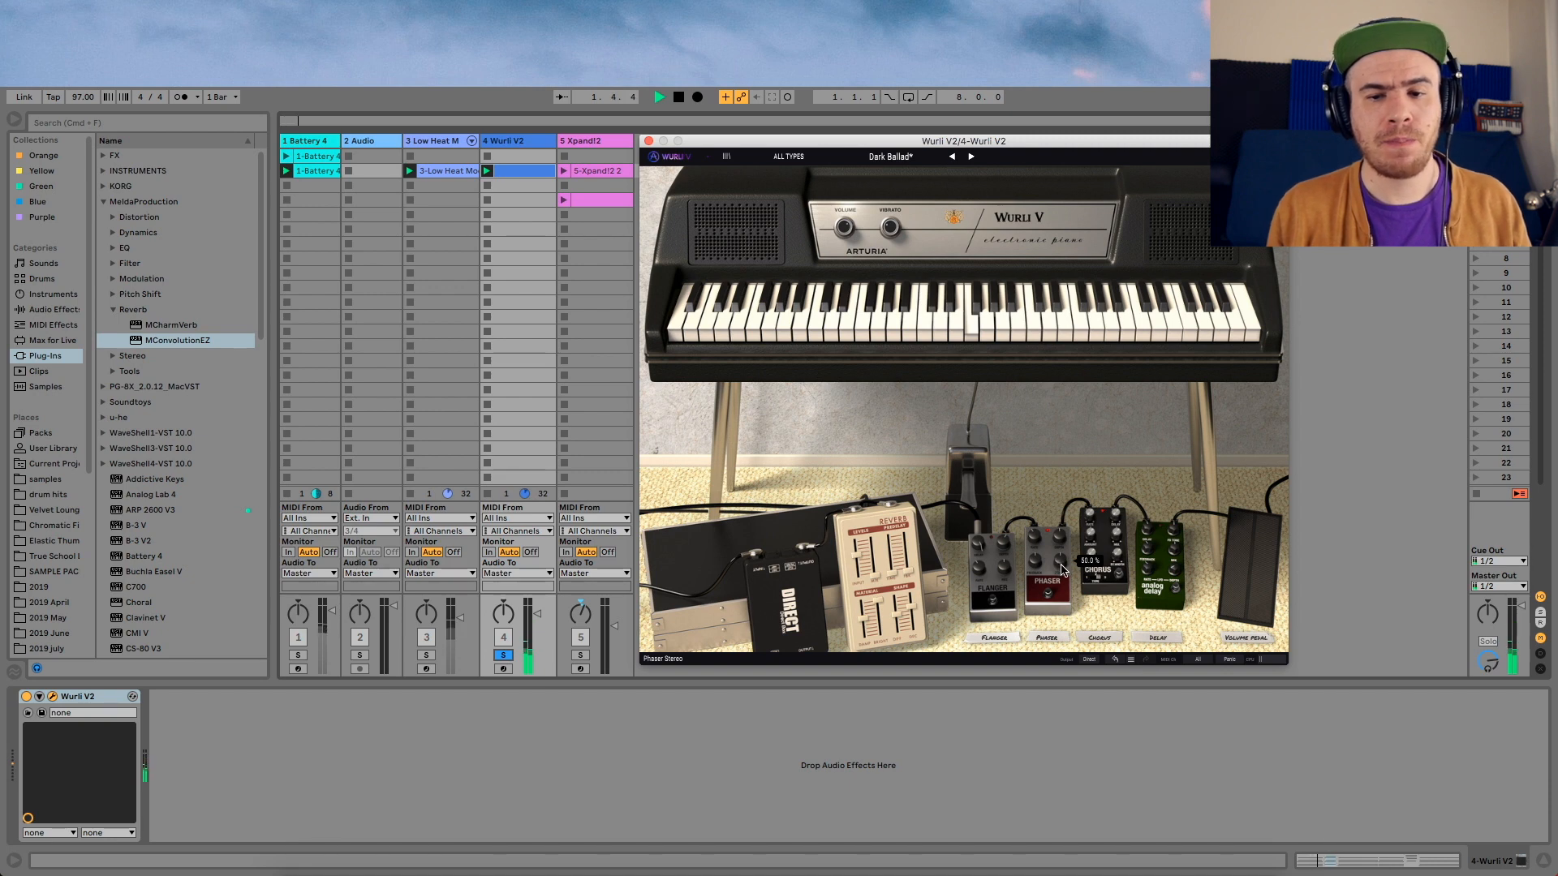
{"action": "key", "text": "space"}
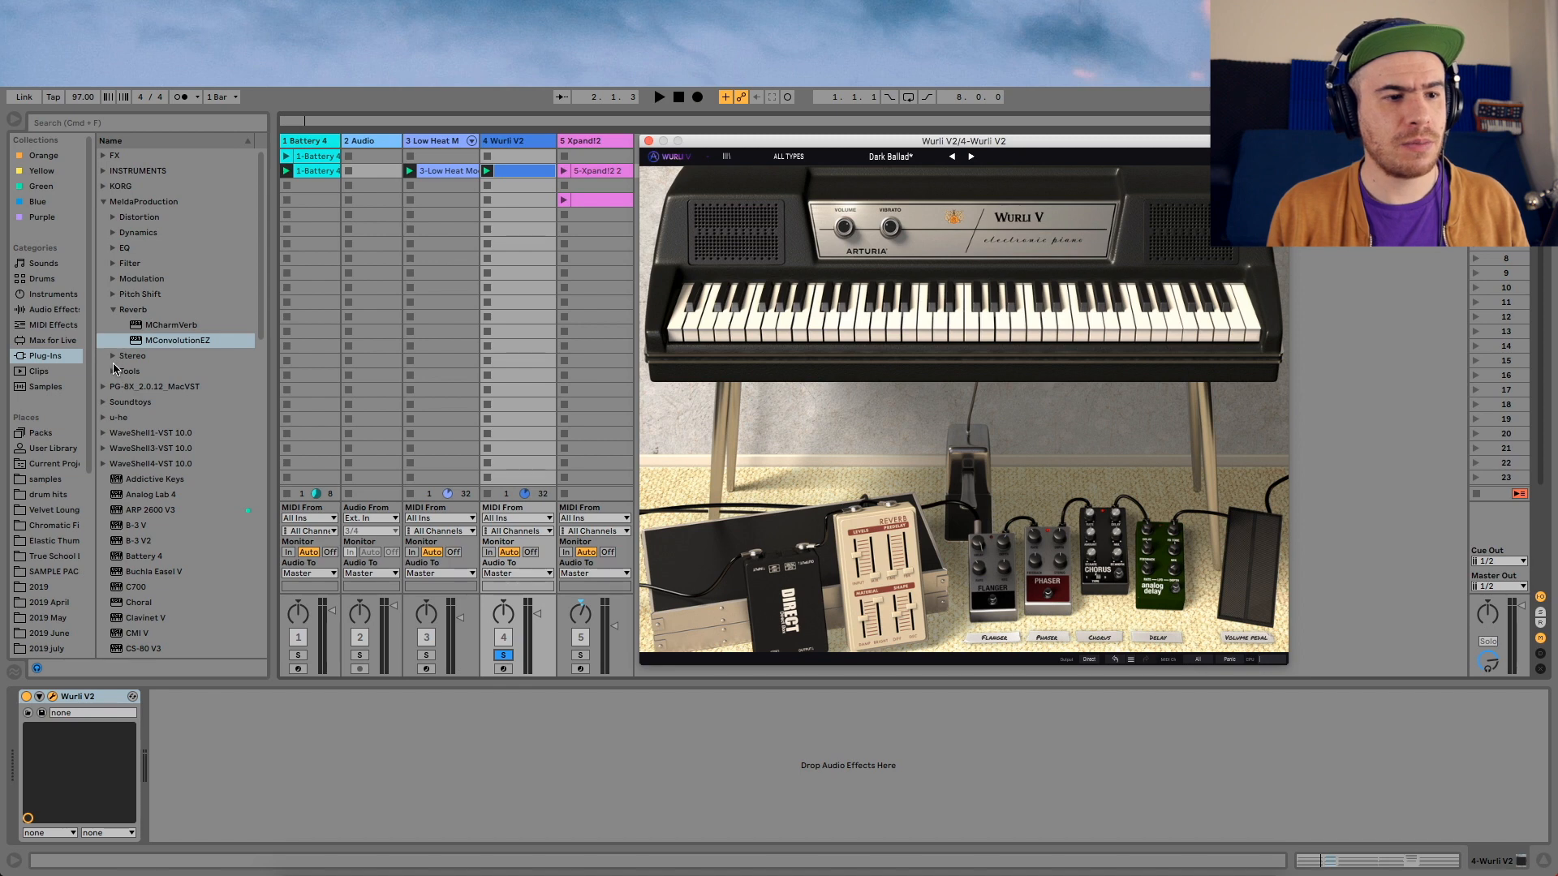
Add the MeldaProduction MVibrato modulation effect to the Wurli V2 track and reposition its plug-in window
{"action": "left_click", "coordinate": [112, 280]}
{"action": "left_click_drag", "start_coordinate": [150, 386], "coordinate": [503, 280]}
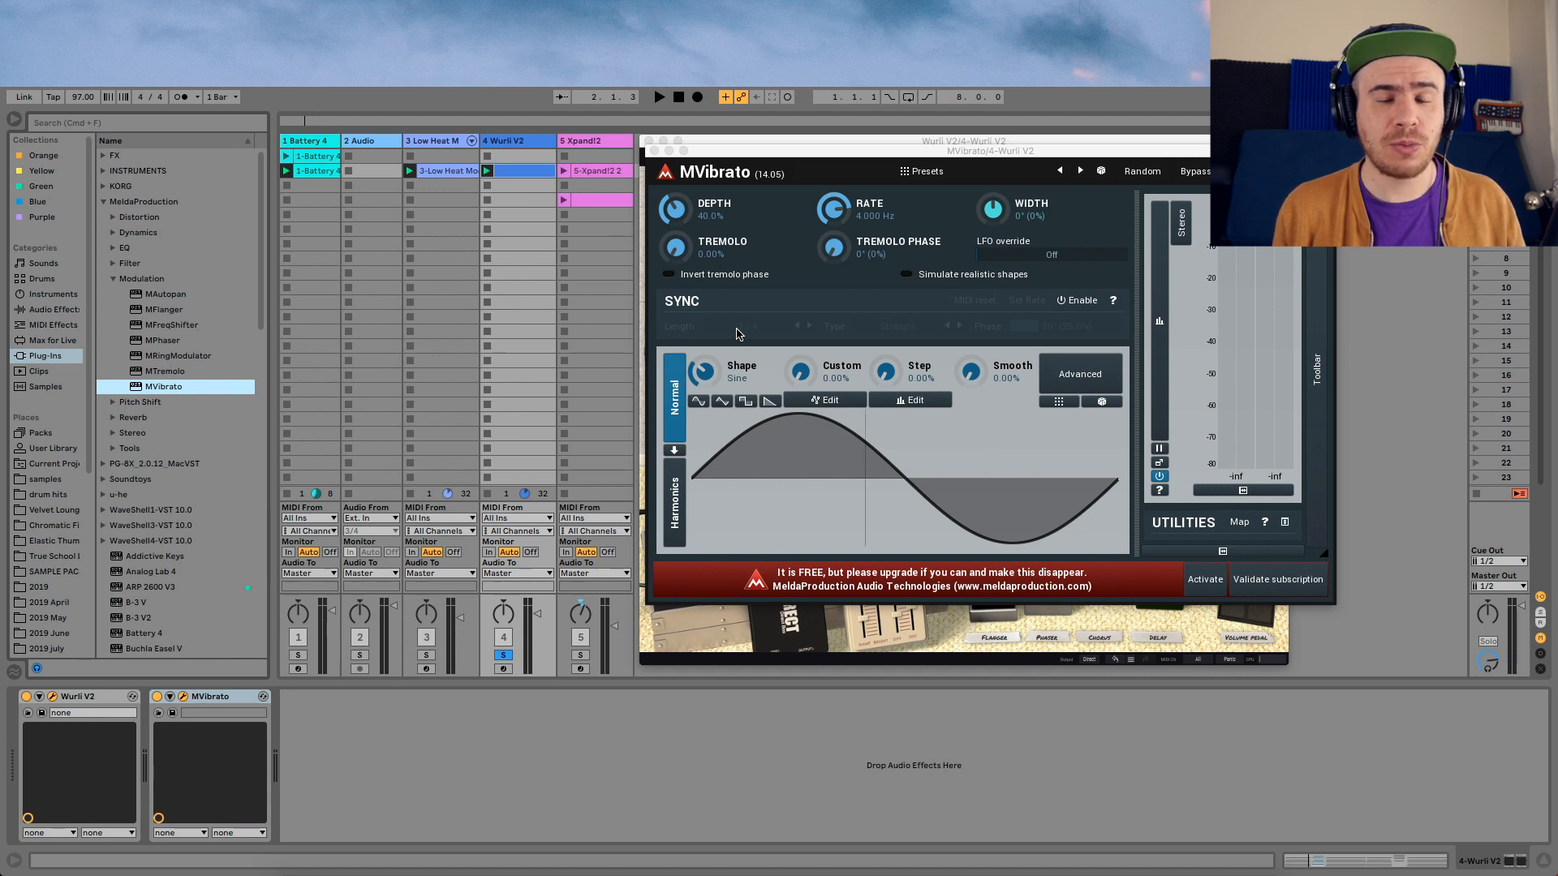
{"action": "mouse_move", "coordinate": [825, 151]}
{"action": "left_mouse_down"}
{"action": "mouse_move", "coordinate": [816, 172]}
{"action": "mouse_move", "coordinate": [818, 142]}
{"action": "left_mouse_up"}
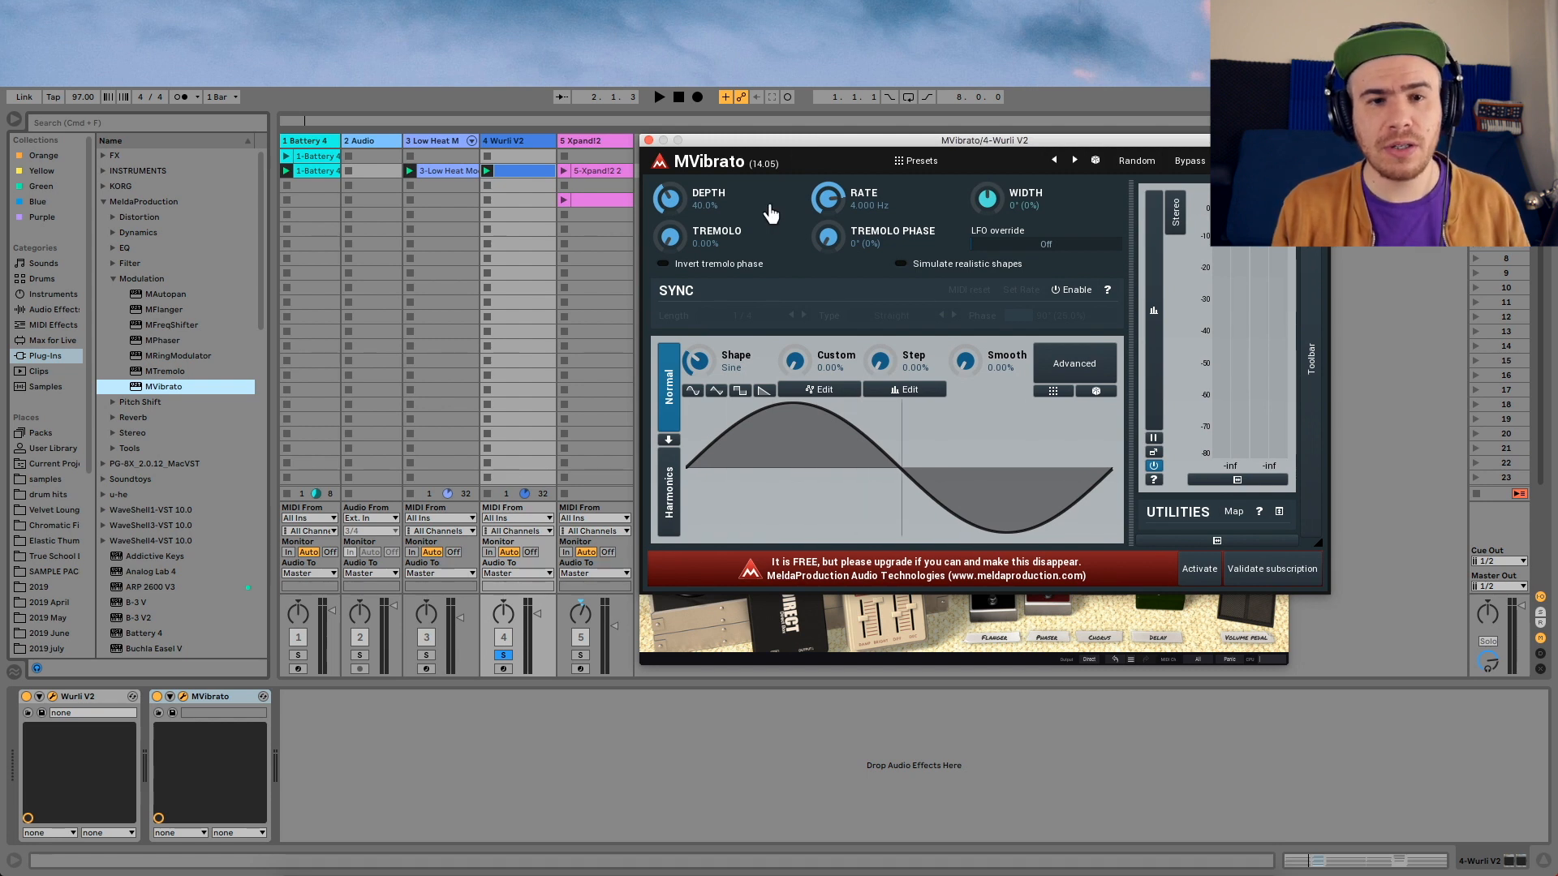
Audition the vibrato, setting MVibrato's Depth to 28.0% and Rate to 4.382 Hz
{"action": "key", "text": "space"}
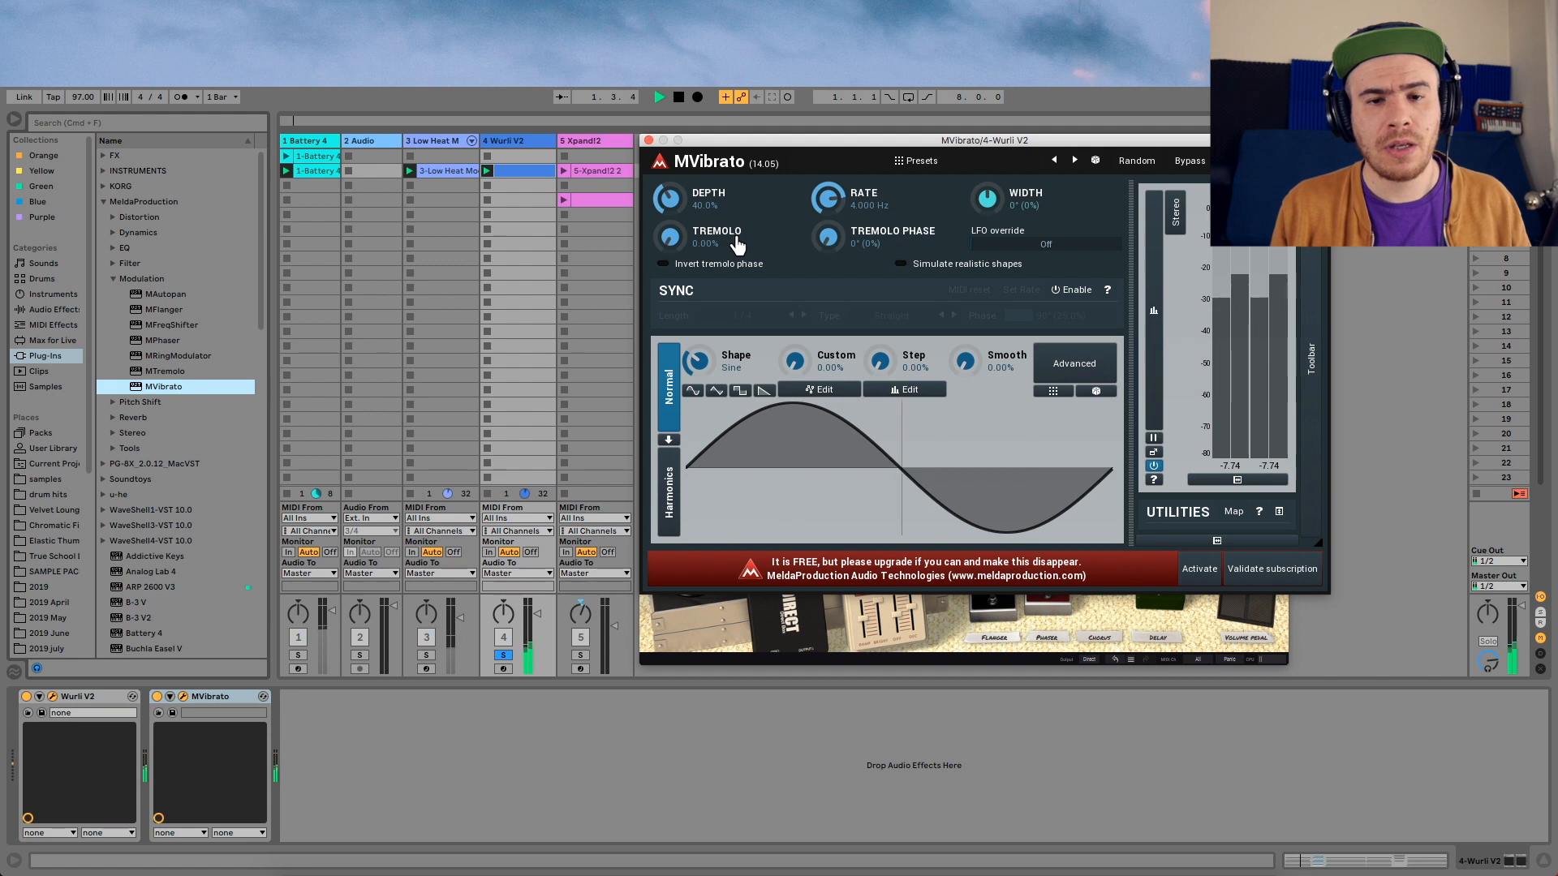
{"action": "key", "text": "space"}
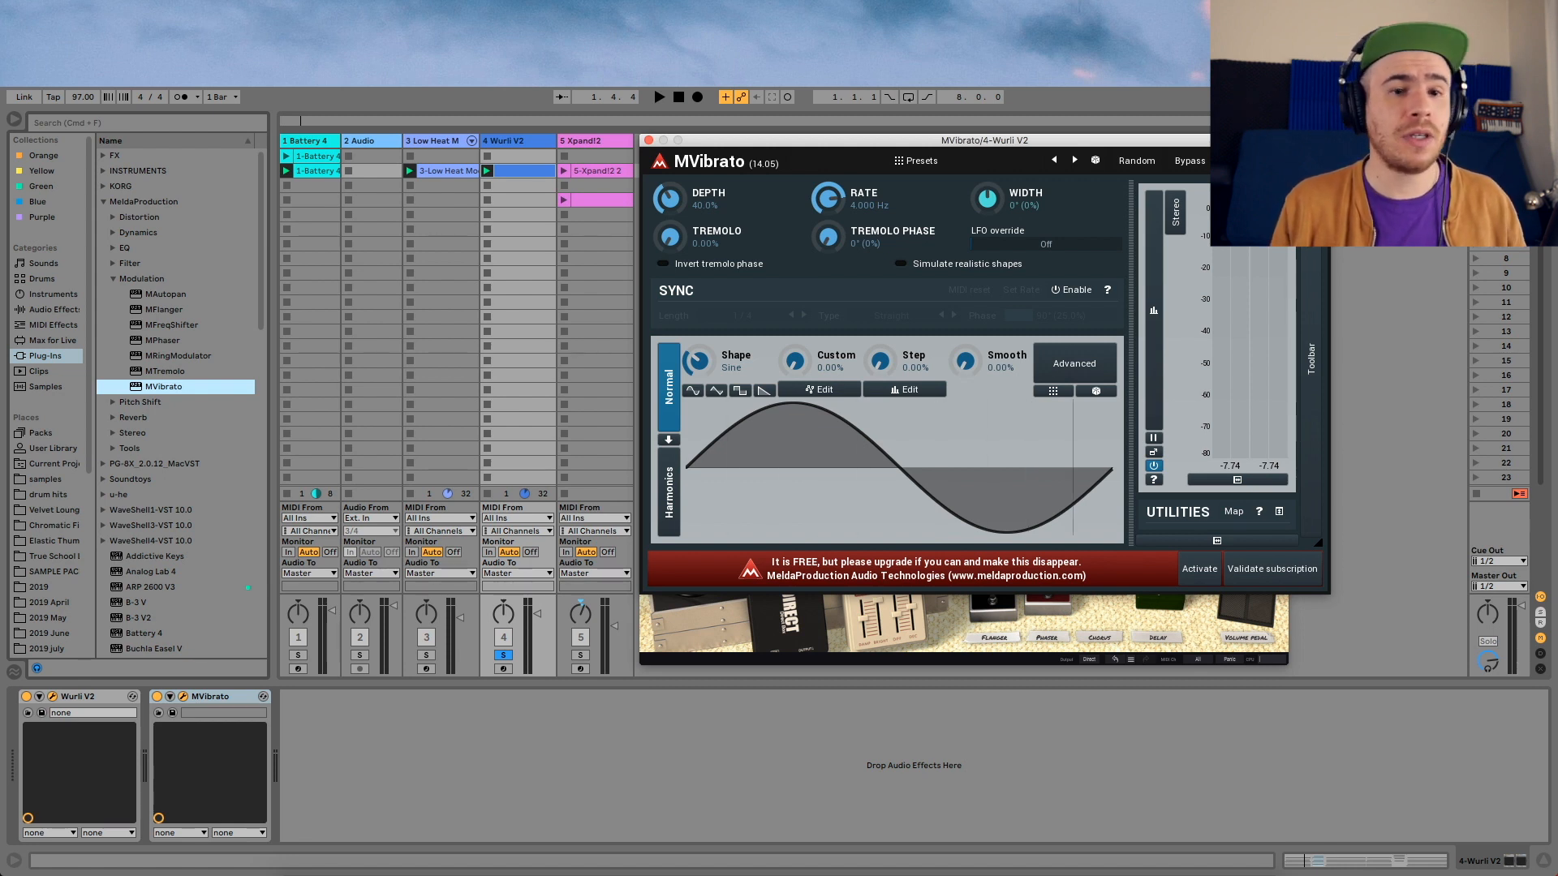
{"action": "key", "text": "space"}
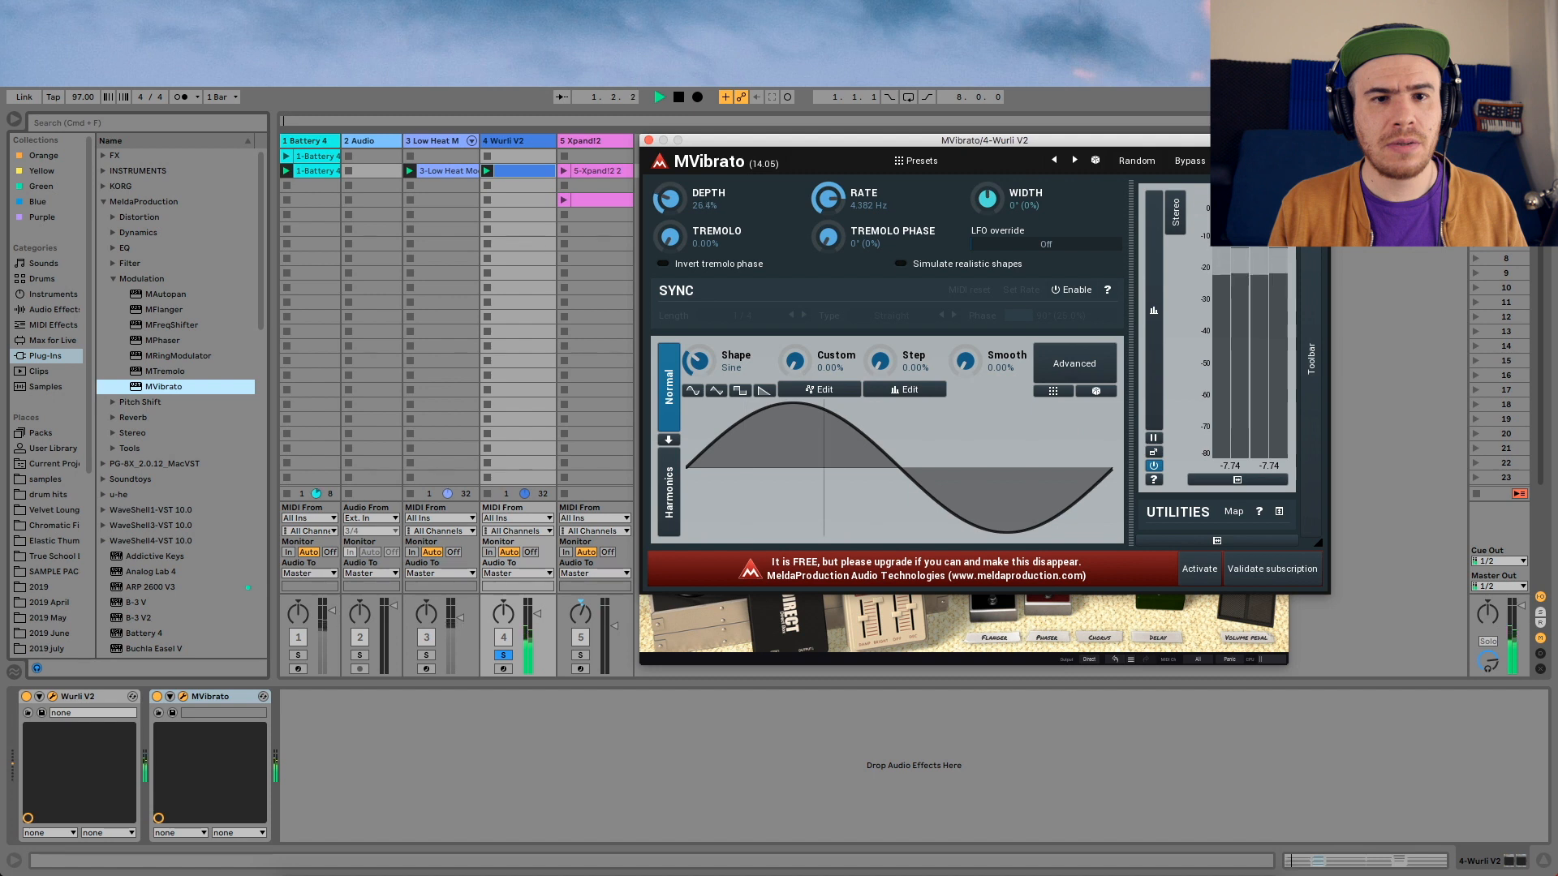
{"action": "key", "text": "space"}
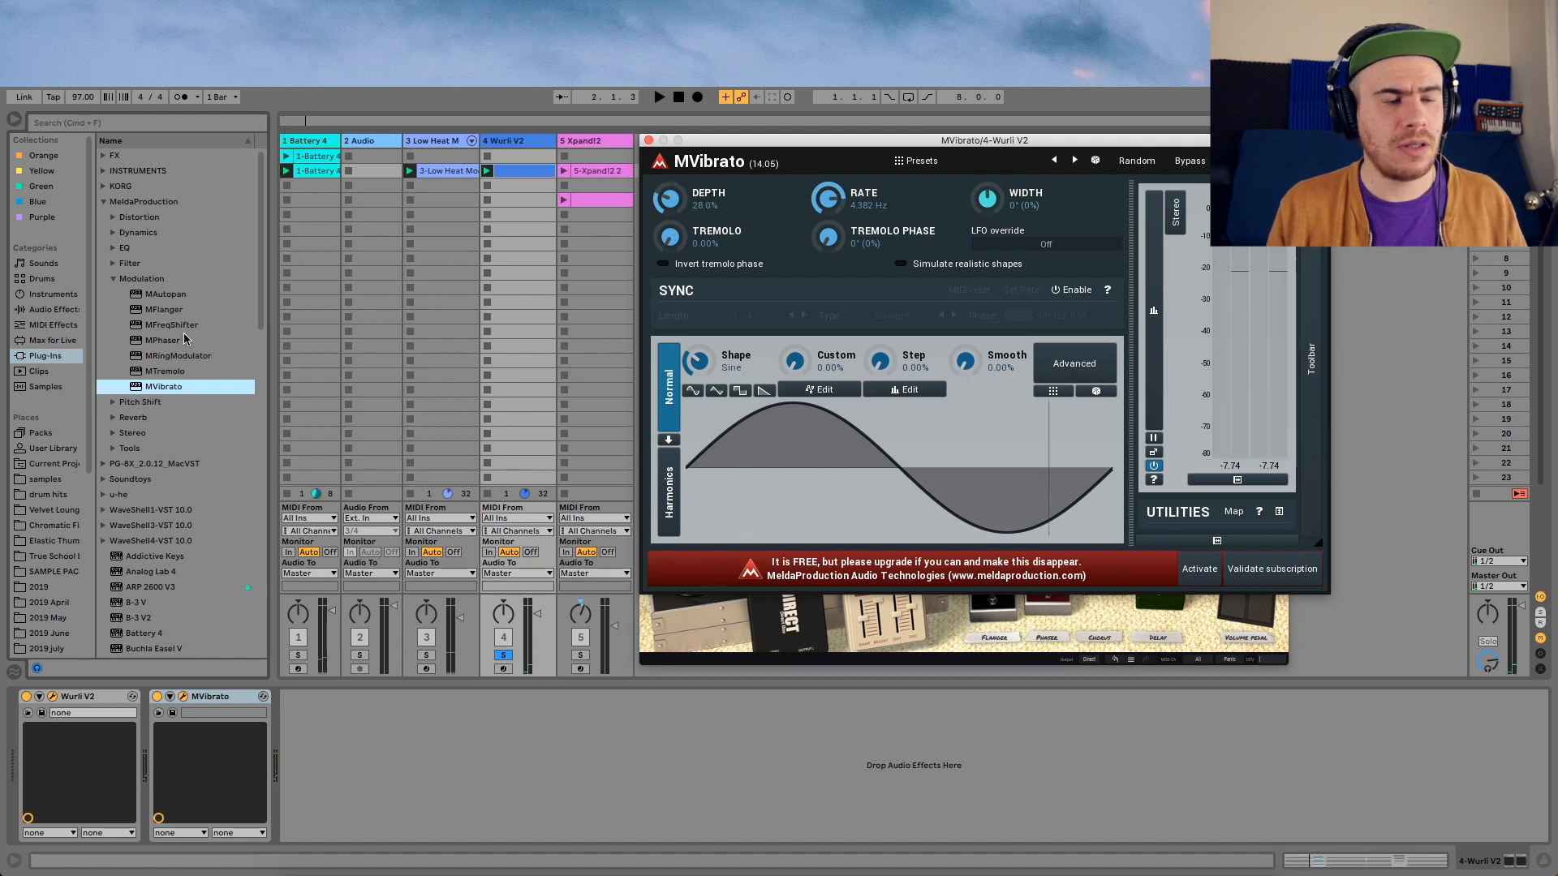
Add Vinyl Distortion after MVibrato, with crackle Volume at 0.09 and Density at 6.35
{"action": "left_click", "coordinate": [54, 309]}
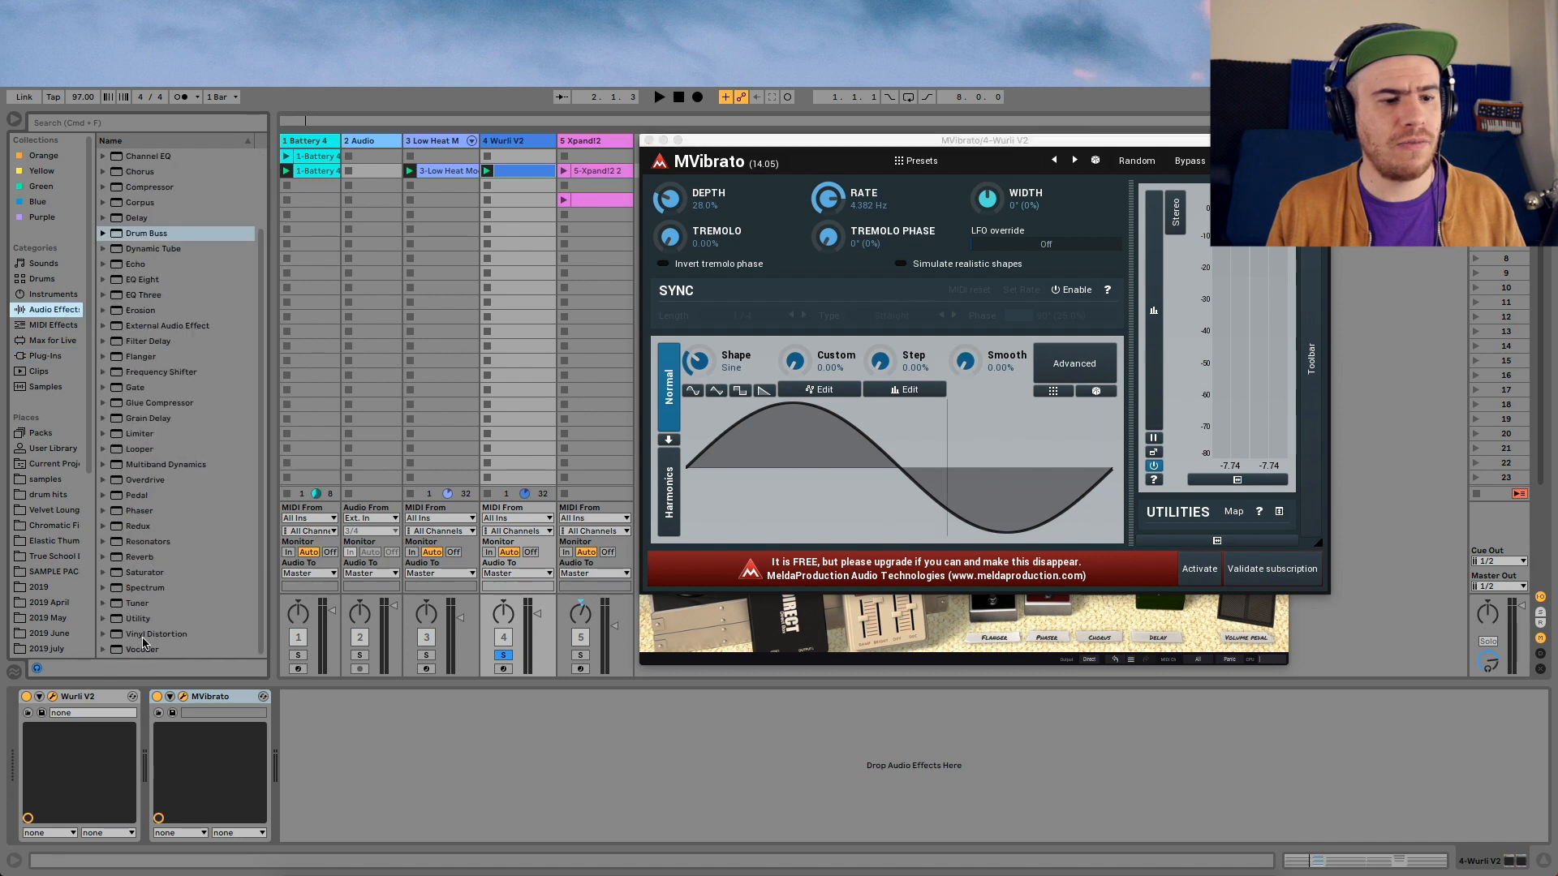
{"action": "left_click", "coordinate": [153, 636]}
{"action": "left_click_drag", "start_coordinate": [153, 637], "coordinate": [407, 826]}
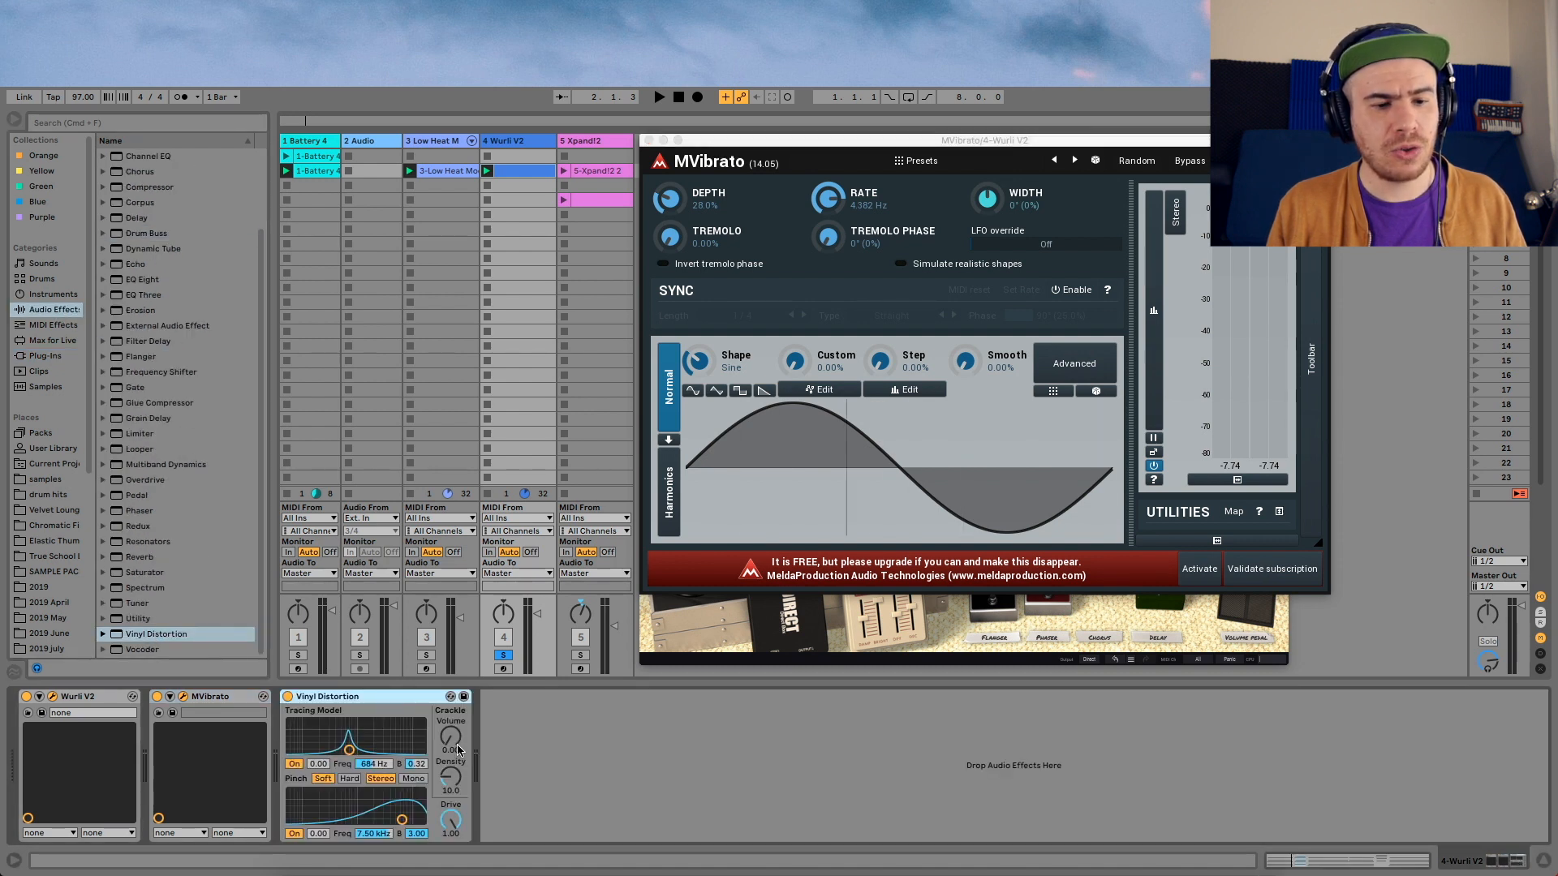
{"action": "left_click_drag", "start_coordinate": [451, 737], "coordinate": [450, 731]}
{"action": "key", "text": "space"}
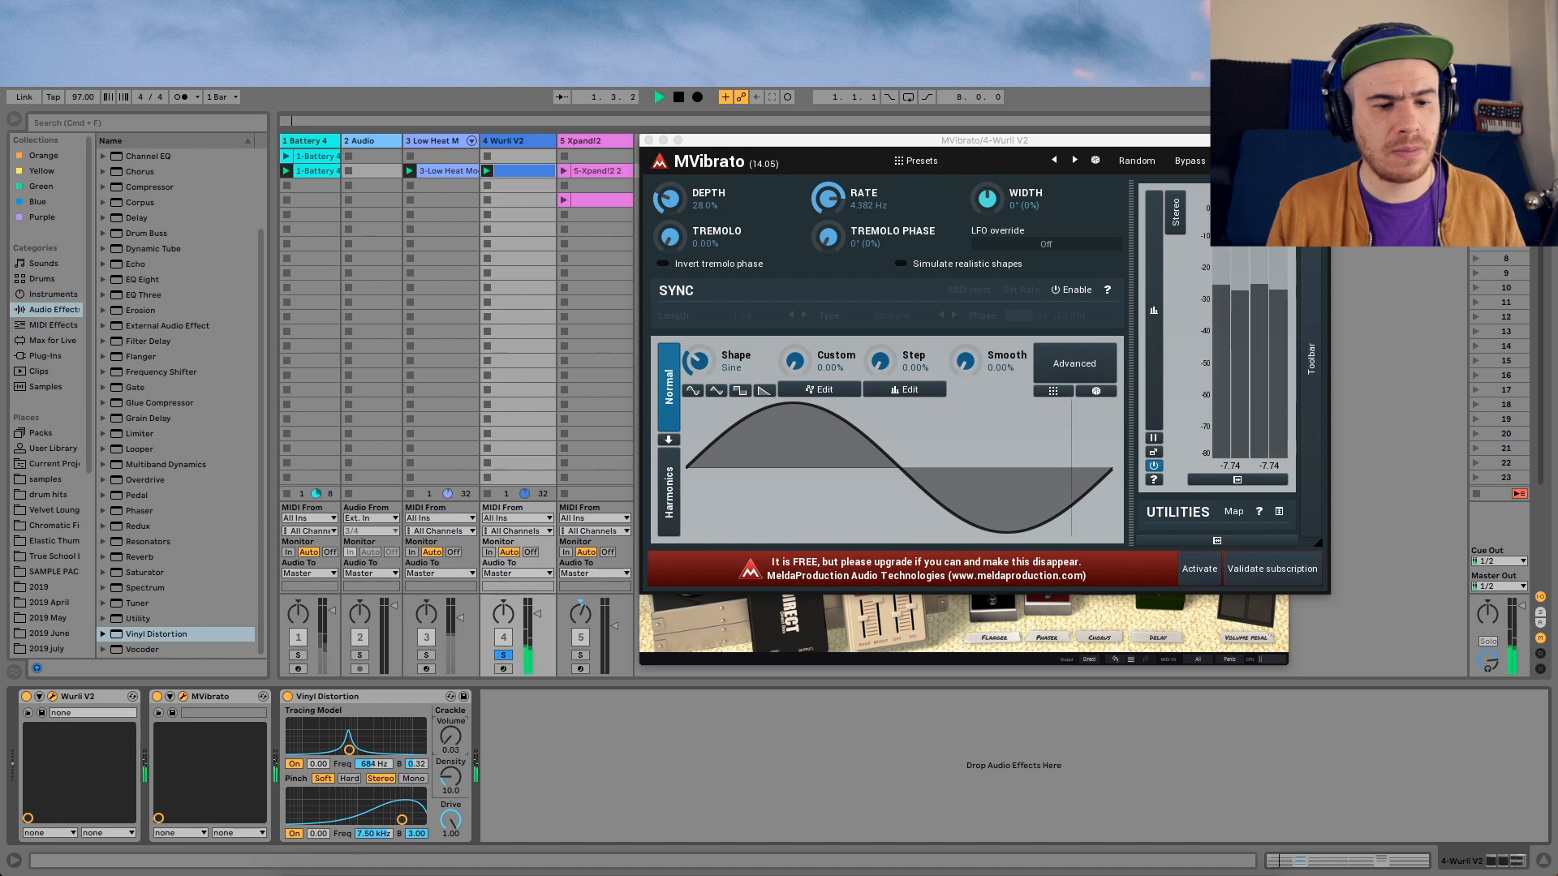
Add Redux after Vinyl Distortion, set Downsample to Soft at 1.15, and audition the result
{"action": "left_click_drag", "start_coordinate": [139, 527], "coordinate": [615, 759]}
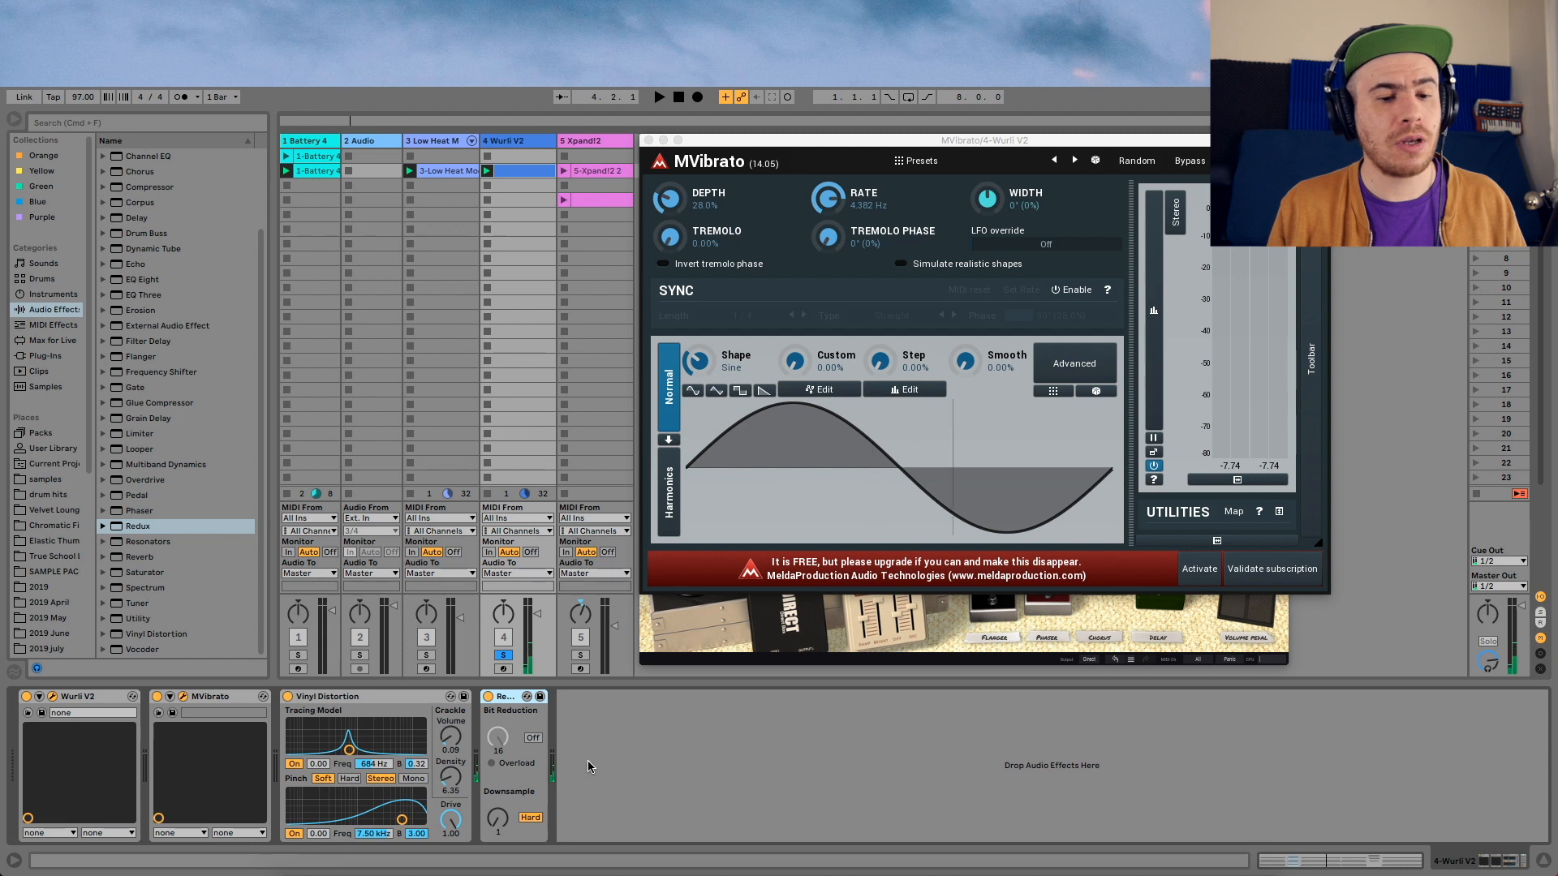
{"action": "left_click", "coordinate": [530, 818]}
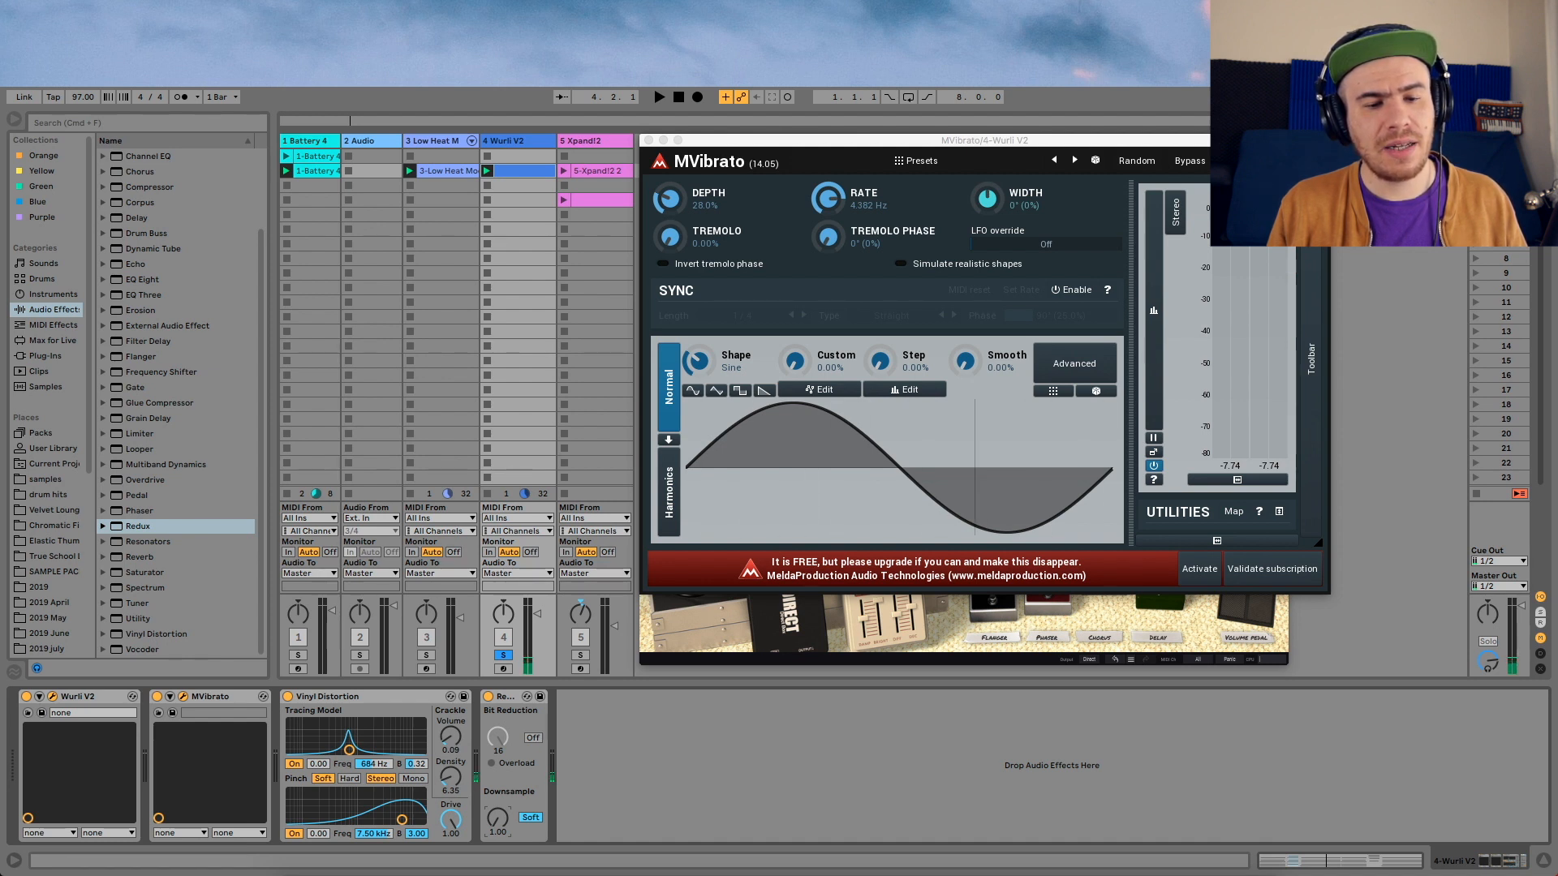
{"action": "left_click_drag", "start_coordinate": [497, 817], "coordinate": [498, 807]}
{"action": "key", "text": "space"}
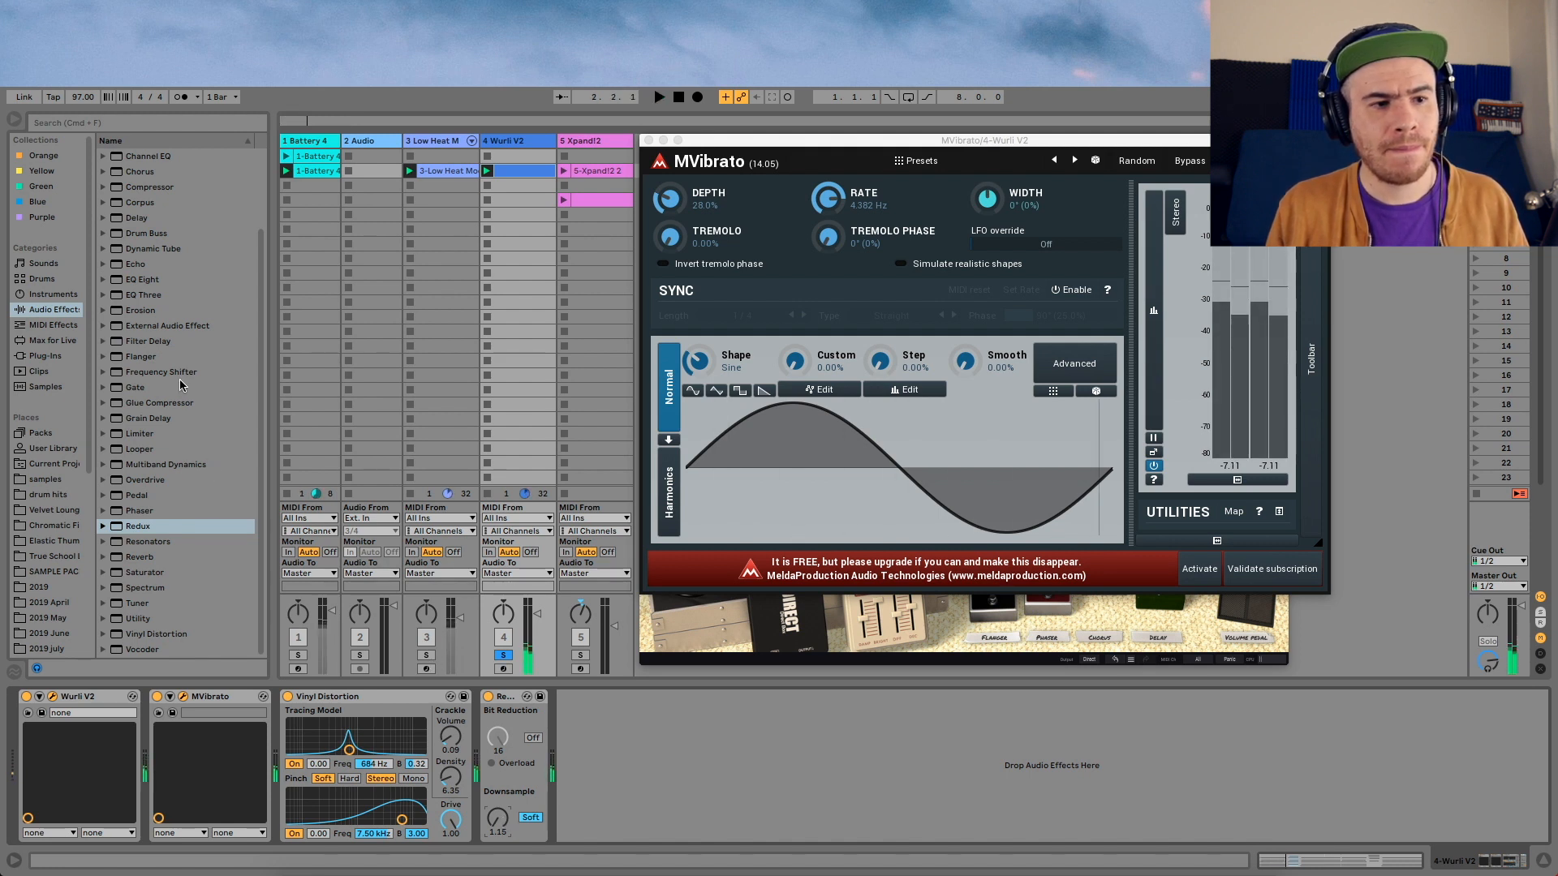
{"action": "key", "text": "space"}
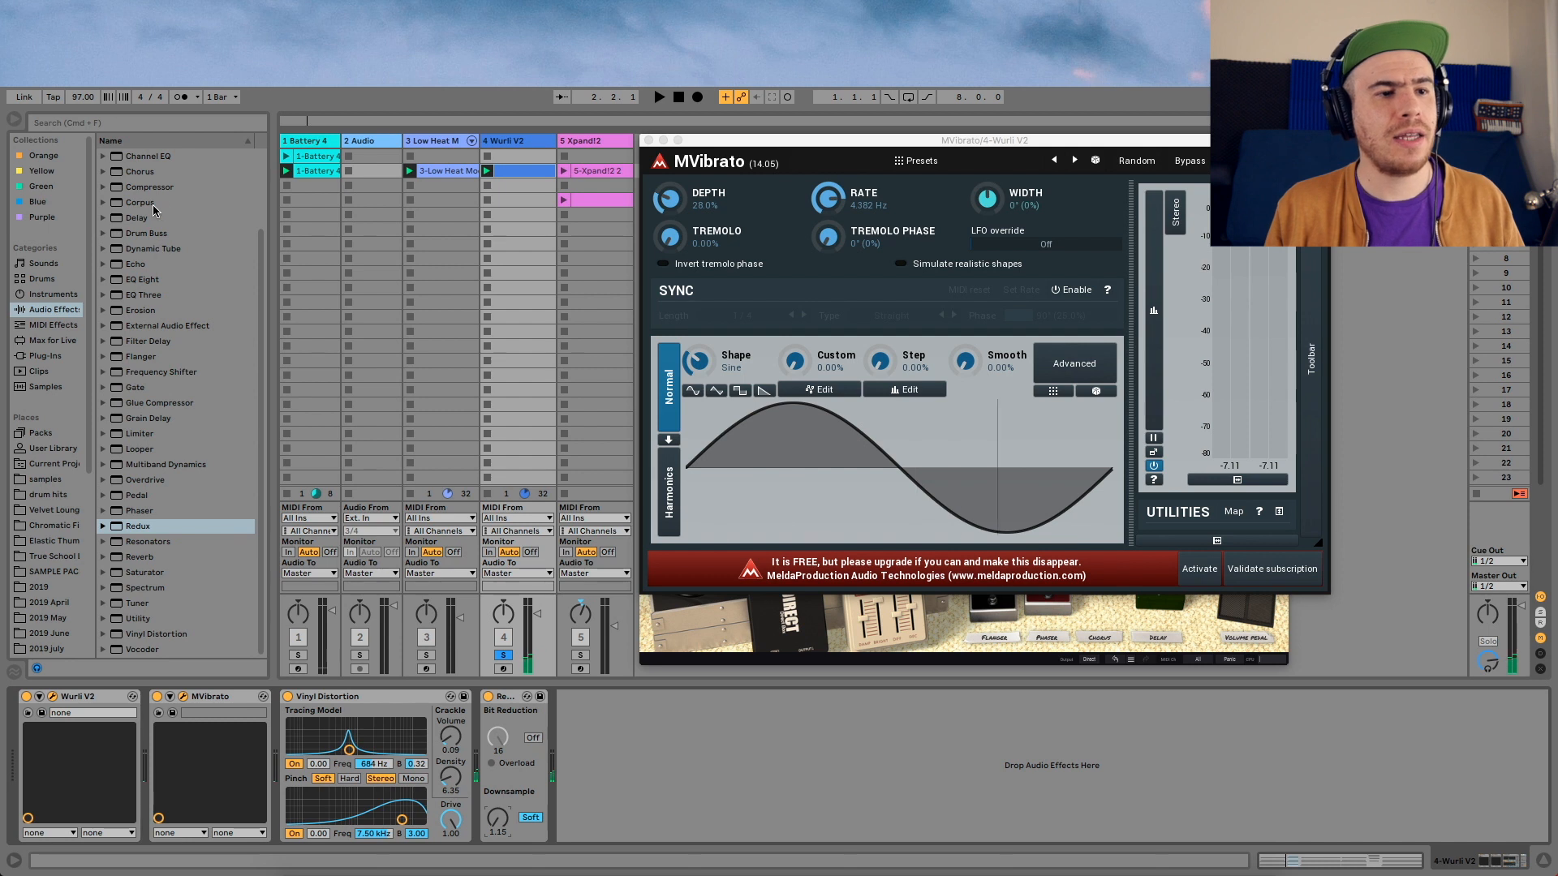
Add Auto Filter after Redux and set its low-pass frequency to 7.63 kHz with 11% resonance
{"action": "scroll", "coordinate": [160, 197], "scroll_direction": "up", "scroll_amount": 2}
{"action": "scroll", "coordinate": [159, 197], "scroll_direction": "up", "scroll_amount": 4}
{"action": "mouse_move", "coordinate": [156, 187]}
{"action": "left_mouse_down"}
{"action": "mouse_move", "coordinate": [243, 340]}
{"action": "mouse_move", "coordinate": [645, 840]}
{"action": "mouse_move", "coordinate": [653, 791]}
{"action": "left_mouse_up"}
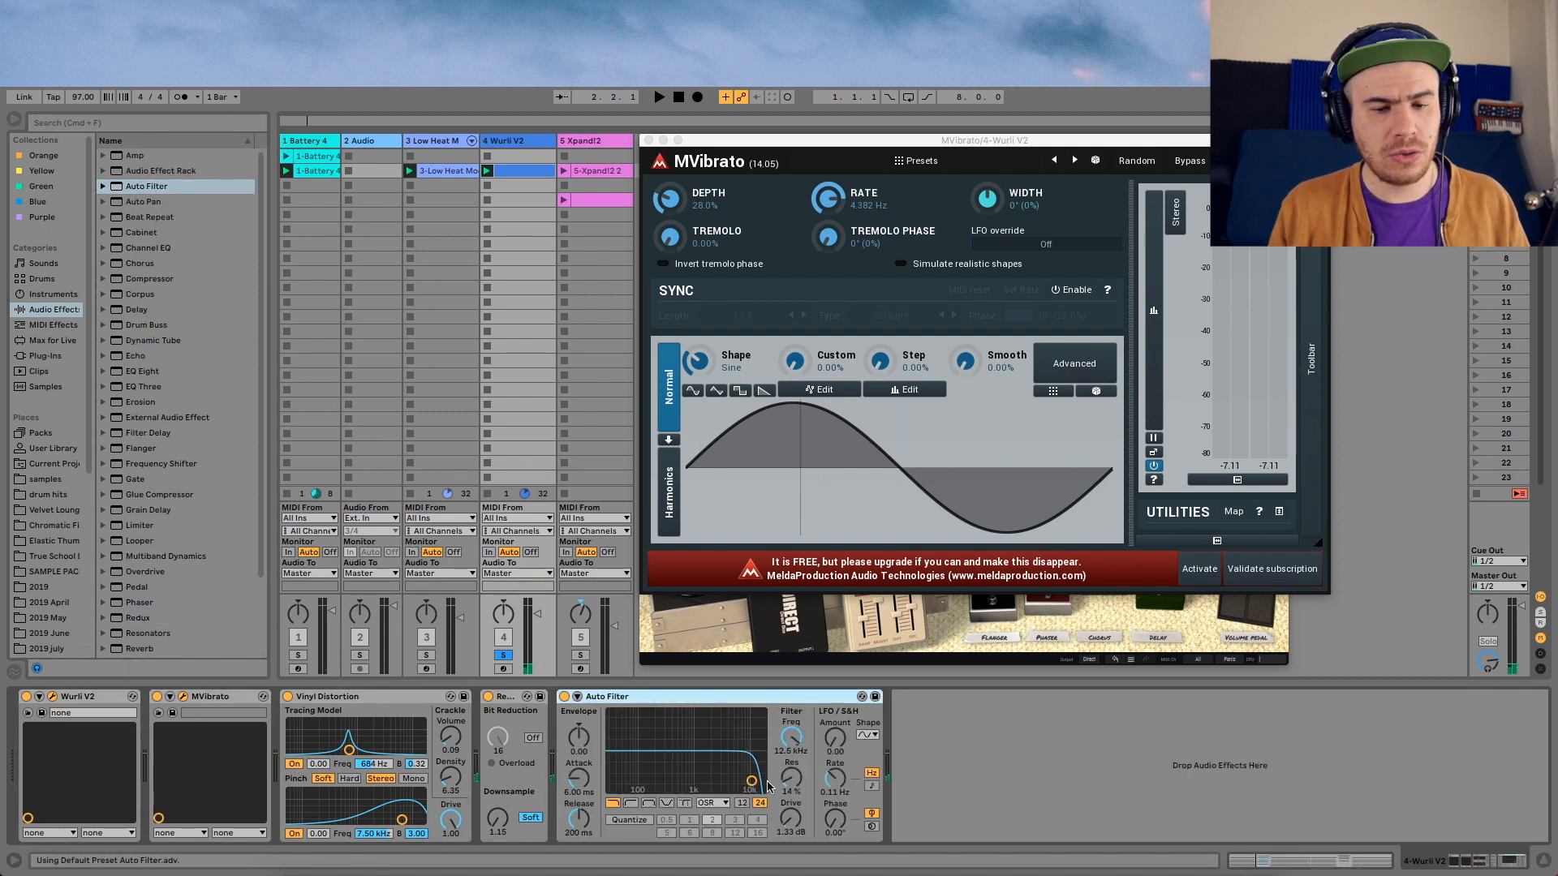
{"action": "key", "text": "space"}
{"action": "left_click_drag", "start_coordinate": [751, 783], "coordinate": [740, 783]}
{"action": "key", "text": "space"}
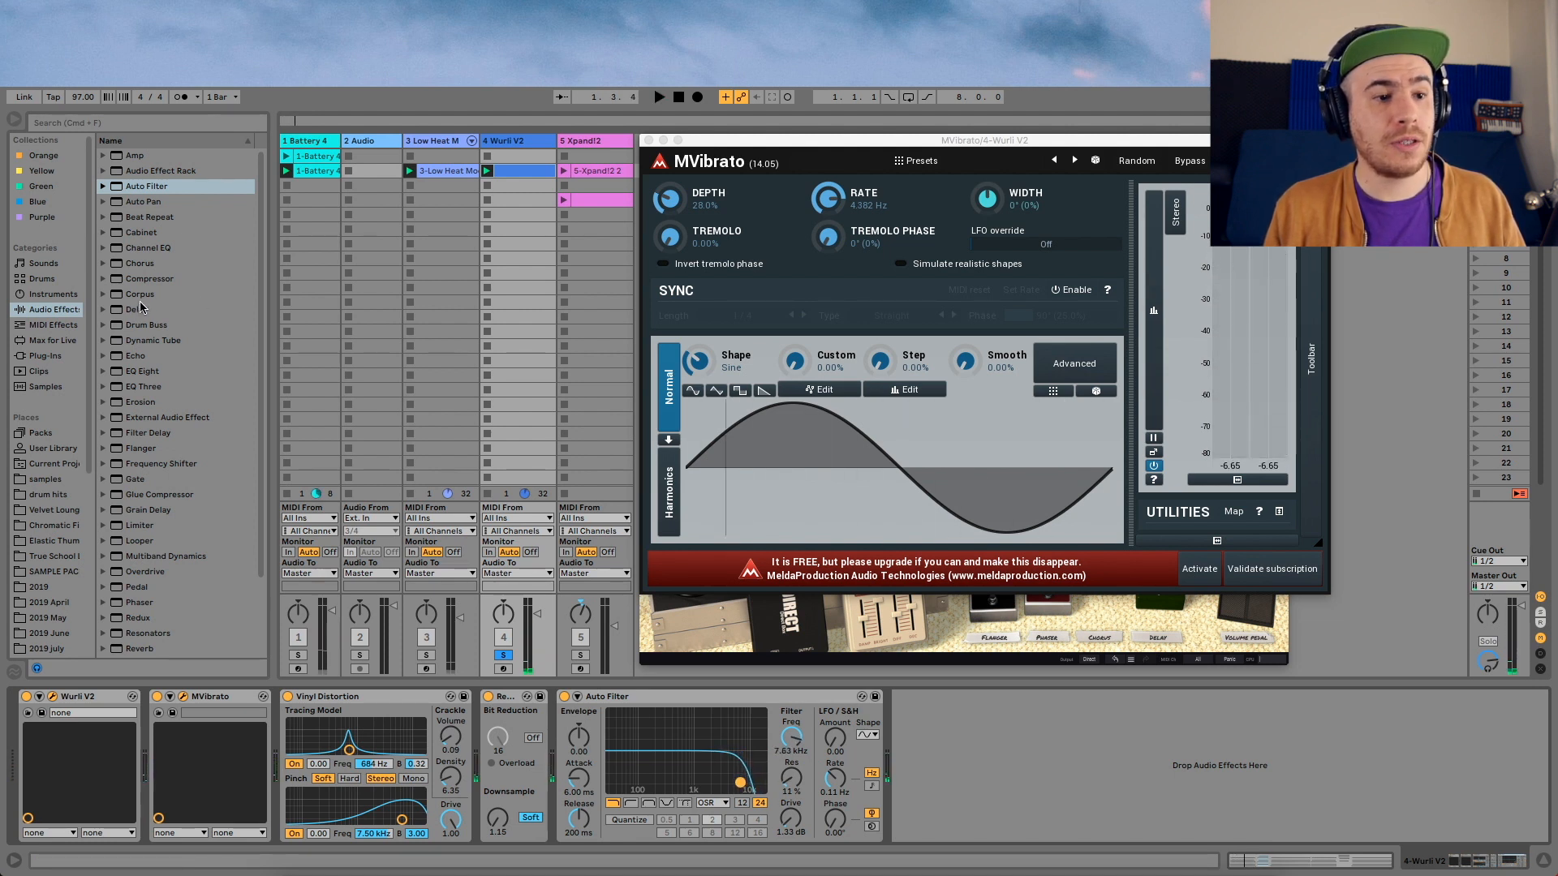
Add the MConvolutionEZ reverb after Auto Filter and close the MVibrato window
{"action": "left_click", "coordinate": [45, 357]}
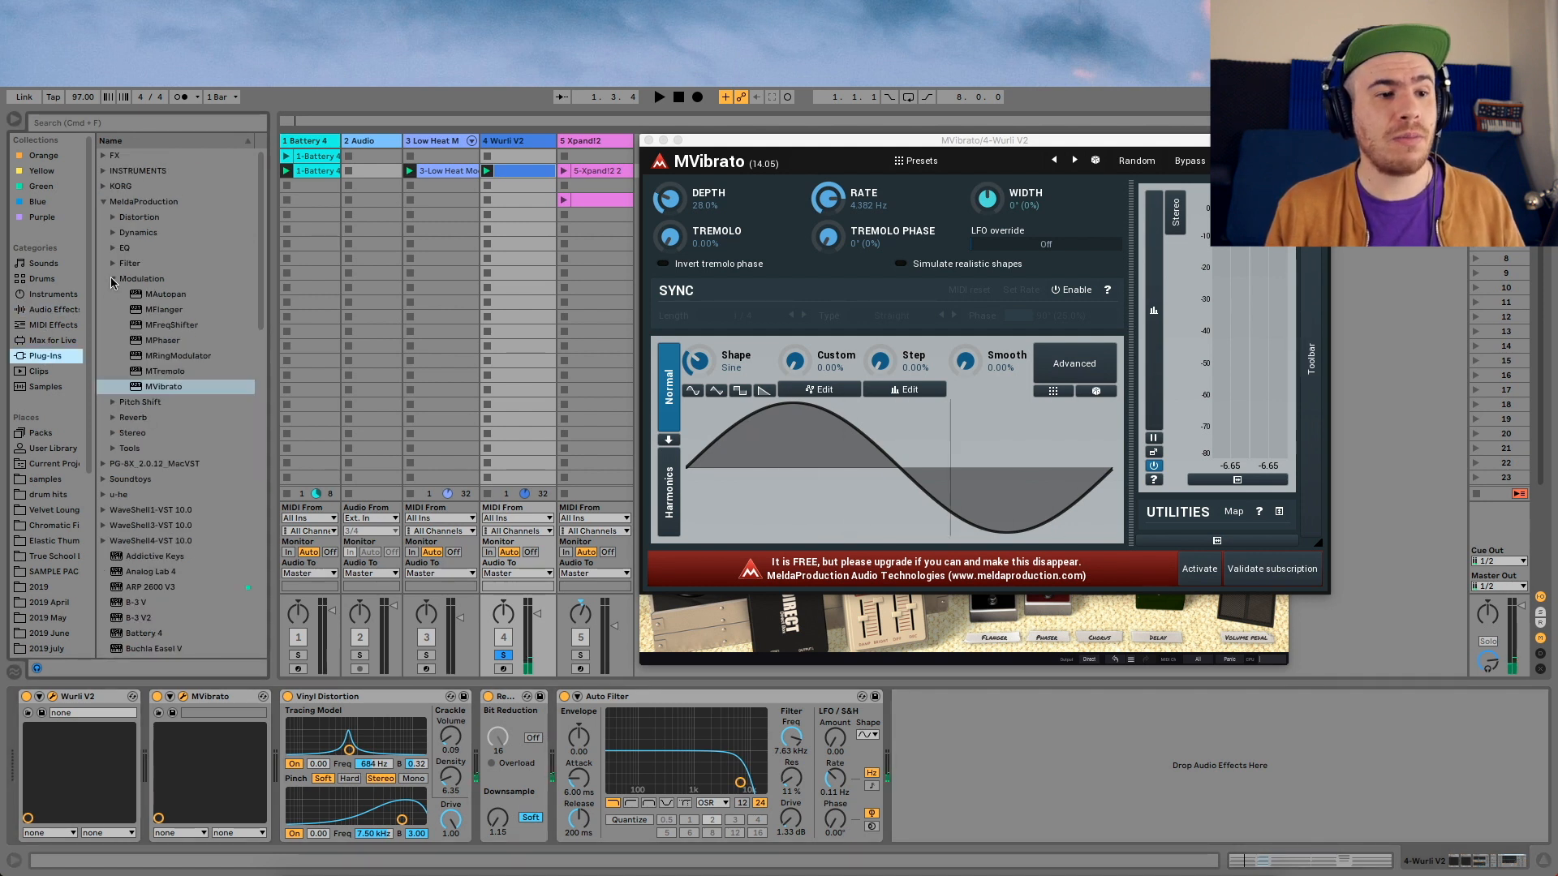
{"action": "left_click", "coordinate": [113, 279]}
{"action": "left_click", "coordinate": [113, 310]}
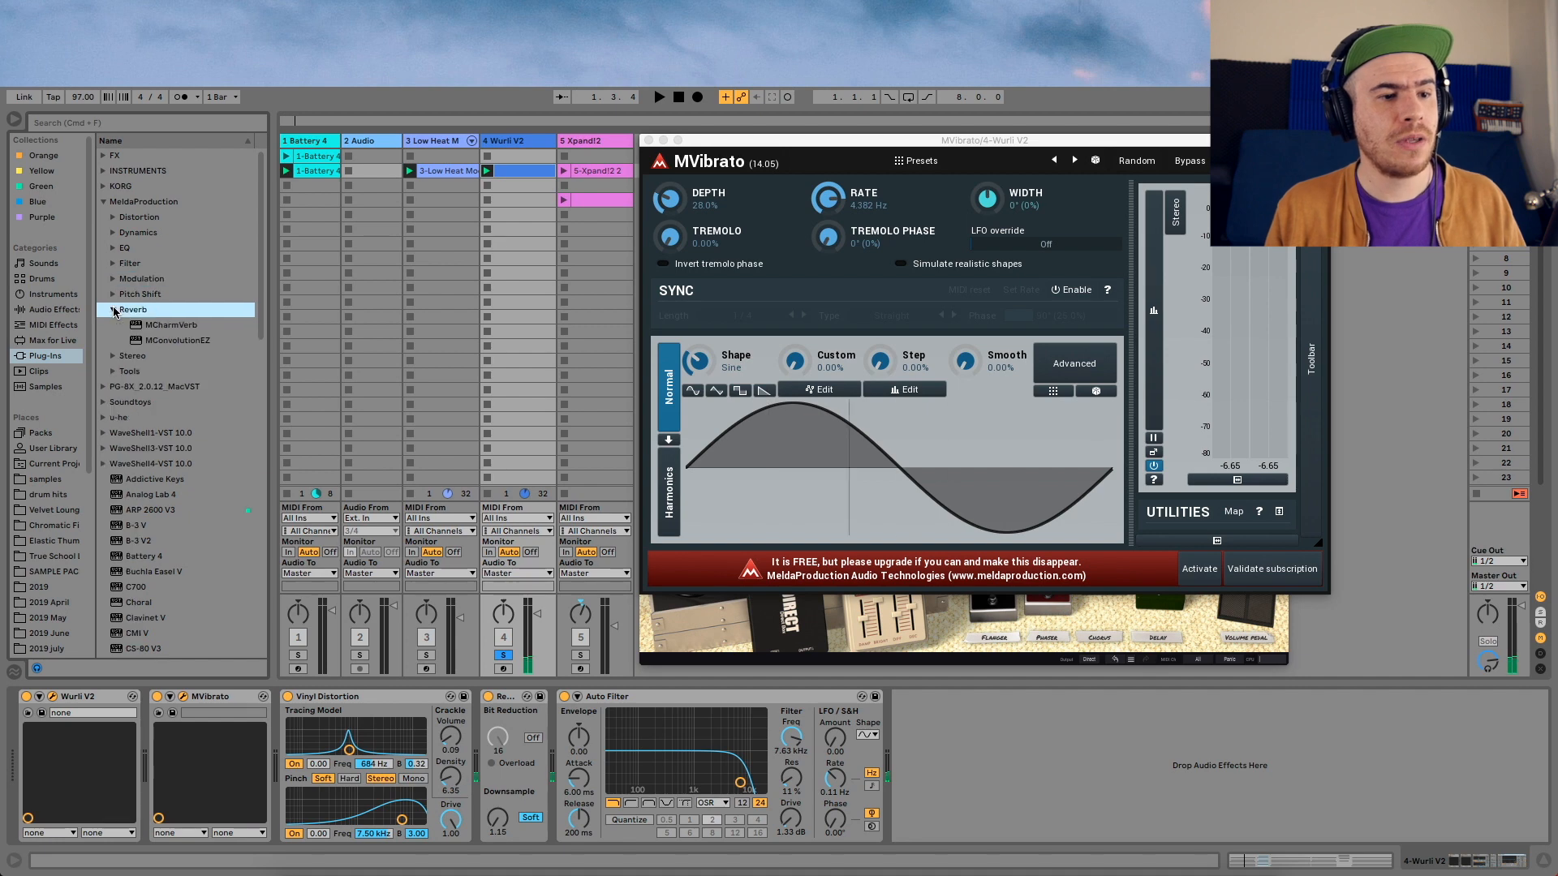
{"action": "left_click_drag", "start_coordinate": [177, 341], "coordinate": [1019, 741]}
{"action": "left_click_drag", "start_coordinate": [722, 151], "coordinate": [721, 208]}
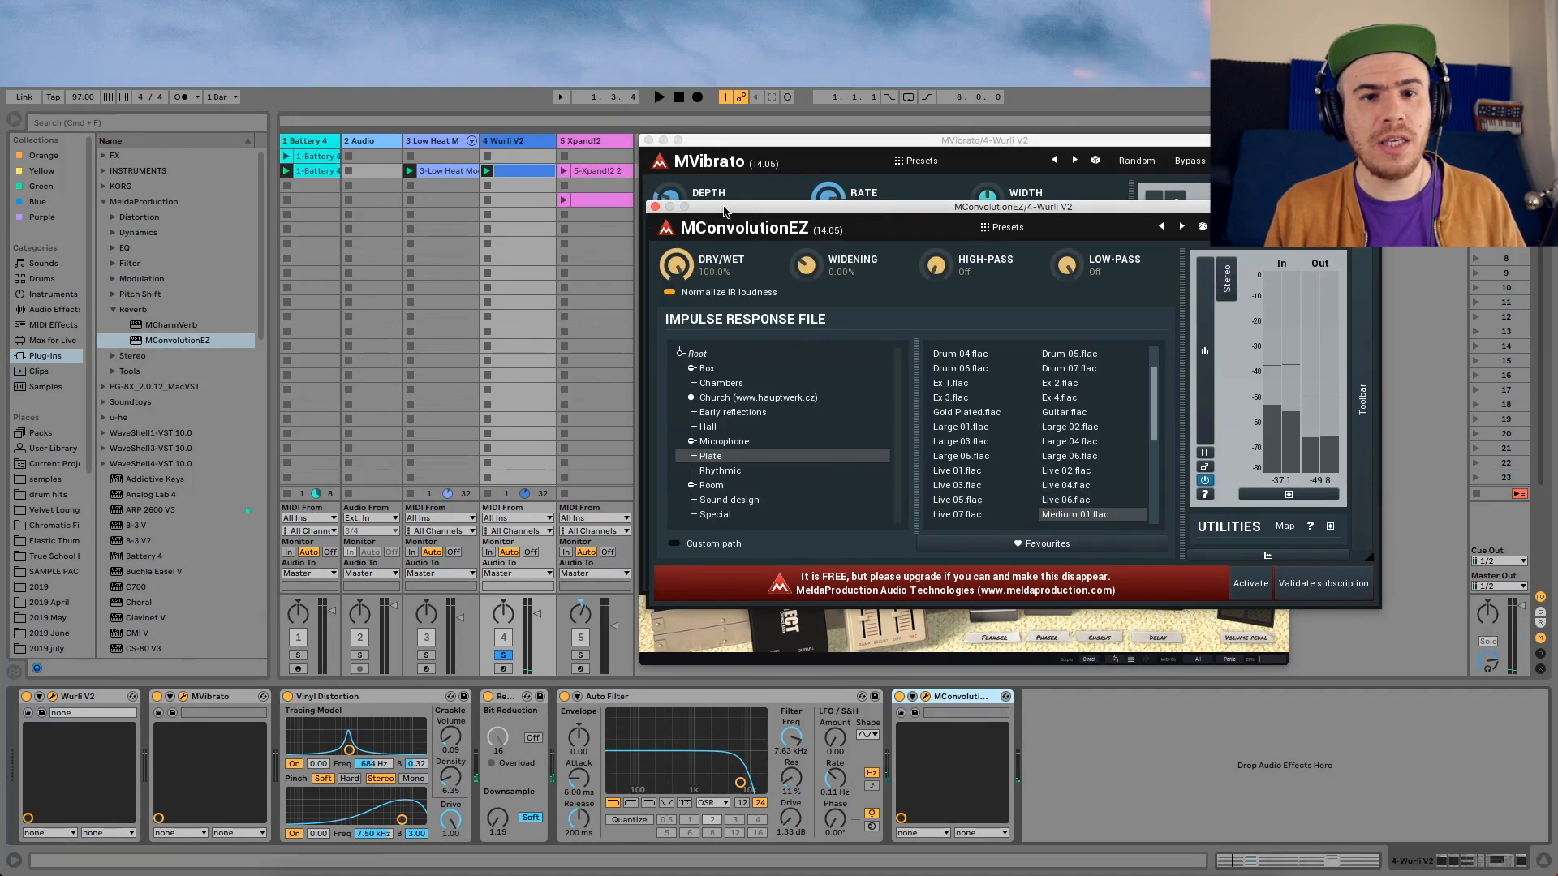
{"action": "left_click", "coordinate": [650, 141]}
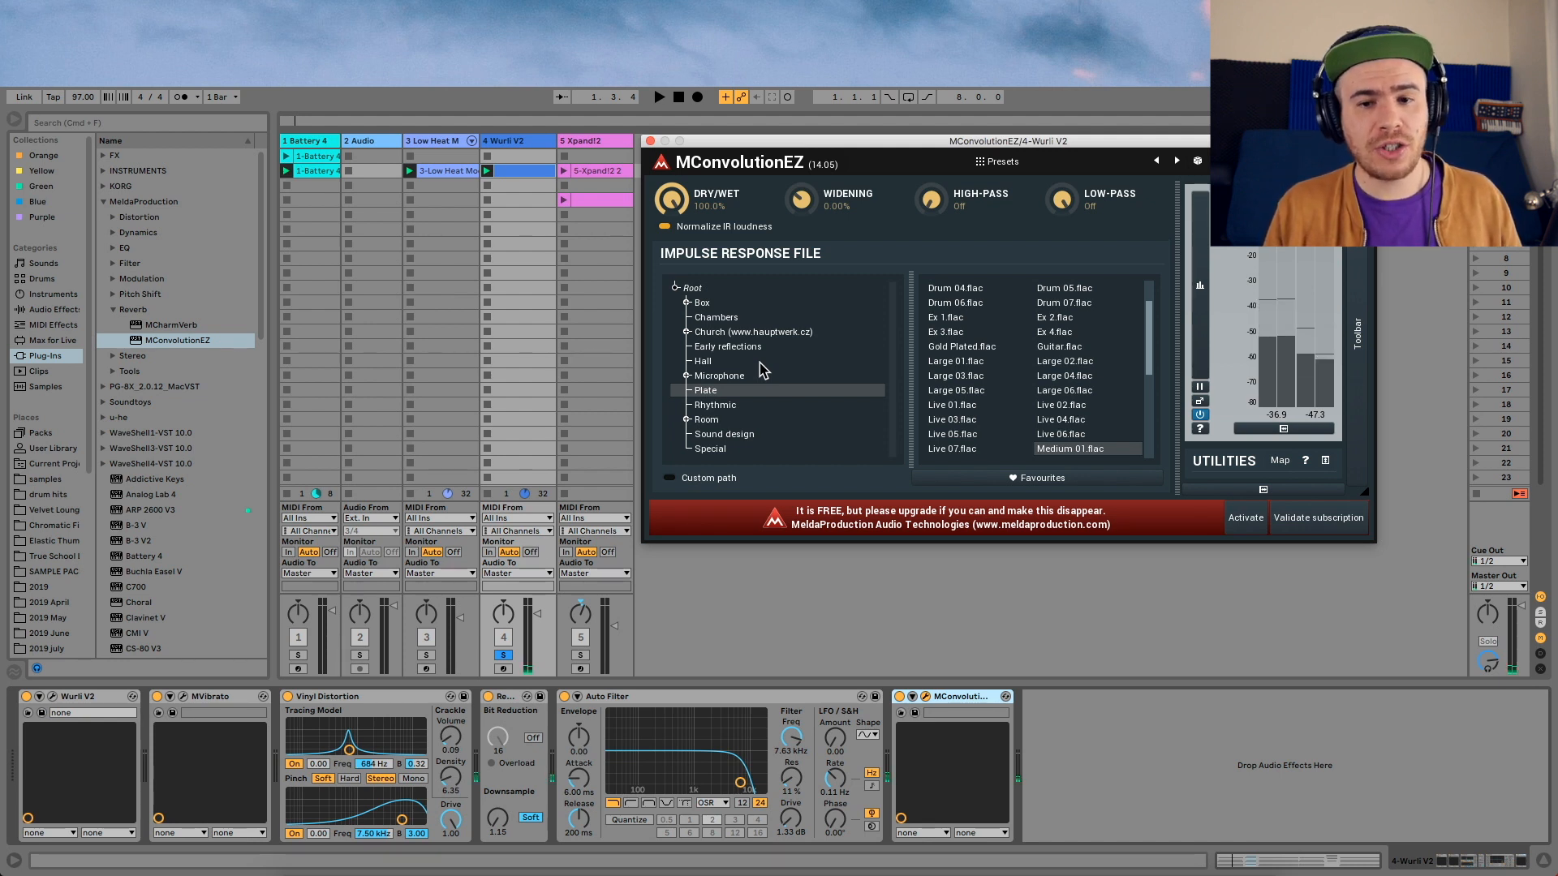
Open the Sound design impulse response category and audition Alien, Alkaline and Alloy on the Wurli track
{"action": "left_click", "coordinate": [756, 436]}
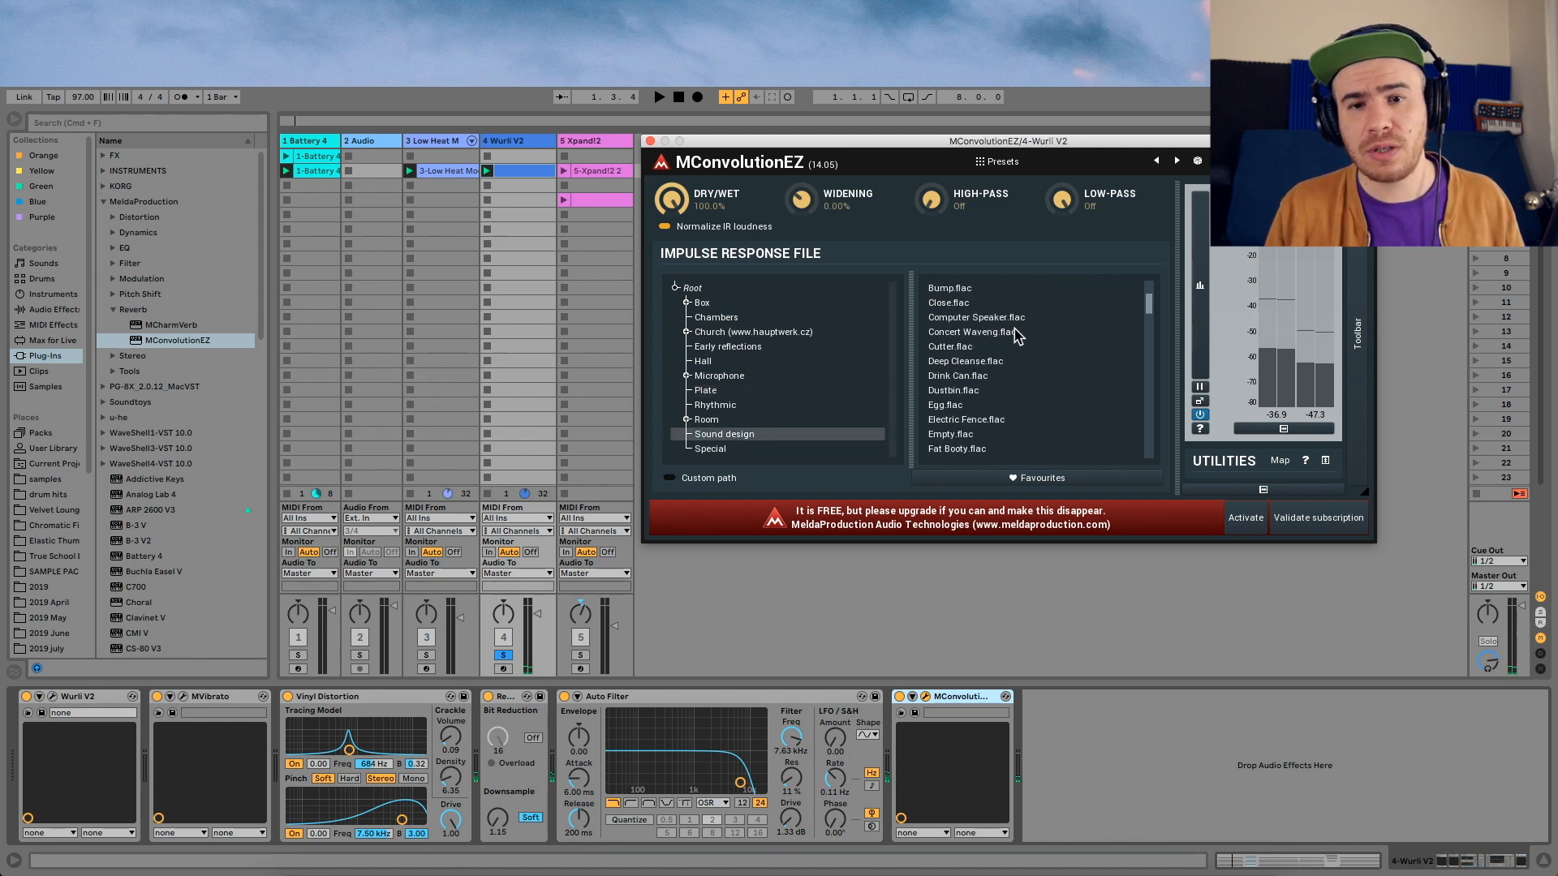
{"action": "scroll", "coordinate": [984, 406], "scroll_direction": "down", "scroll_amount": 2}
{"action": "scroll", "coordinate": [987, 408], "scroll_direction": "up", "scroll_amount": 5}
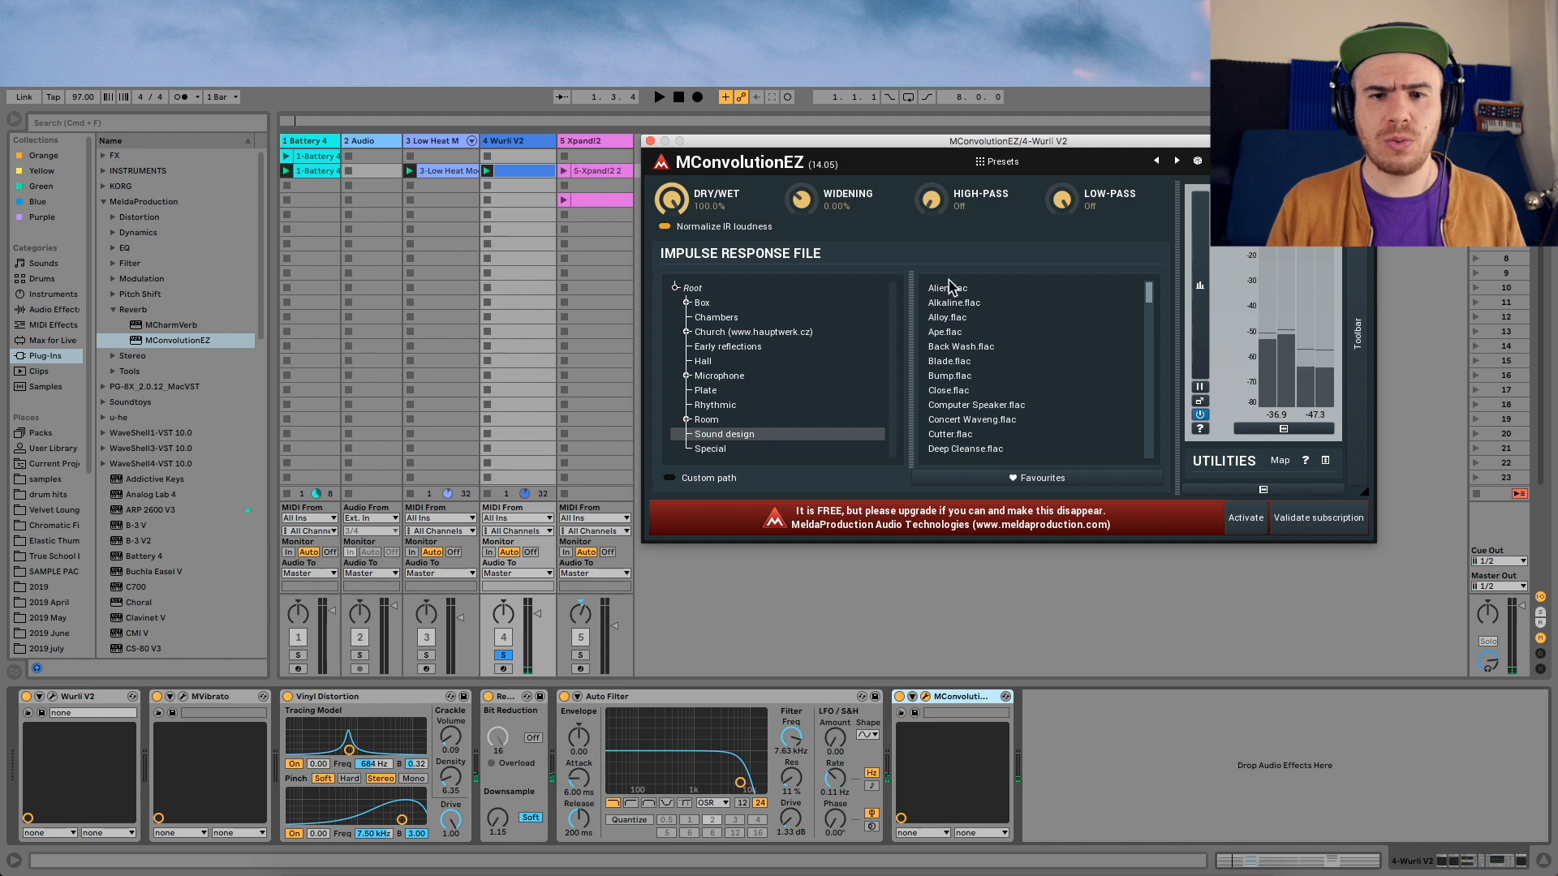
{"action": "left_click", "coordinate": [950, 288]}
{"action": "key", "text": "space"}
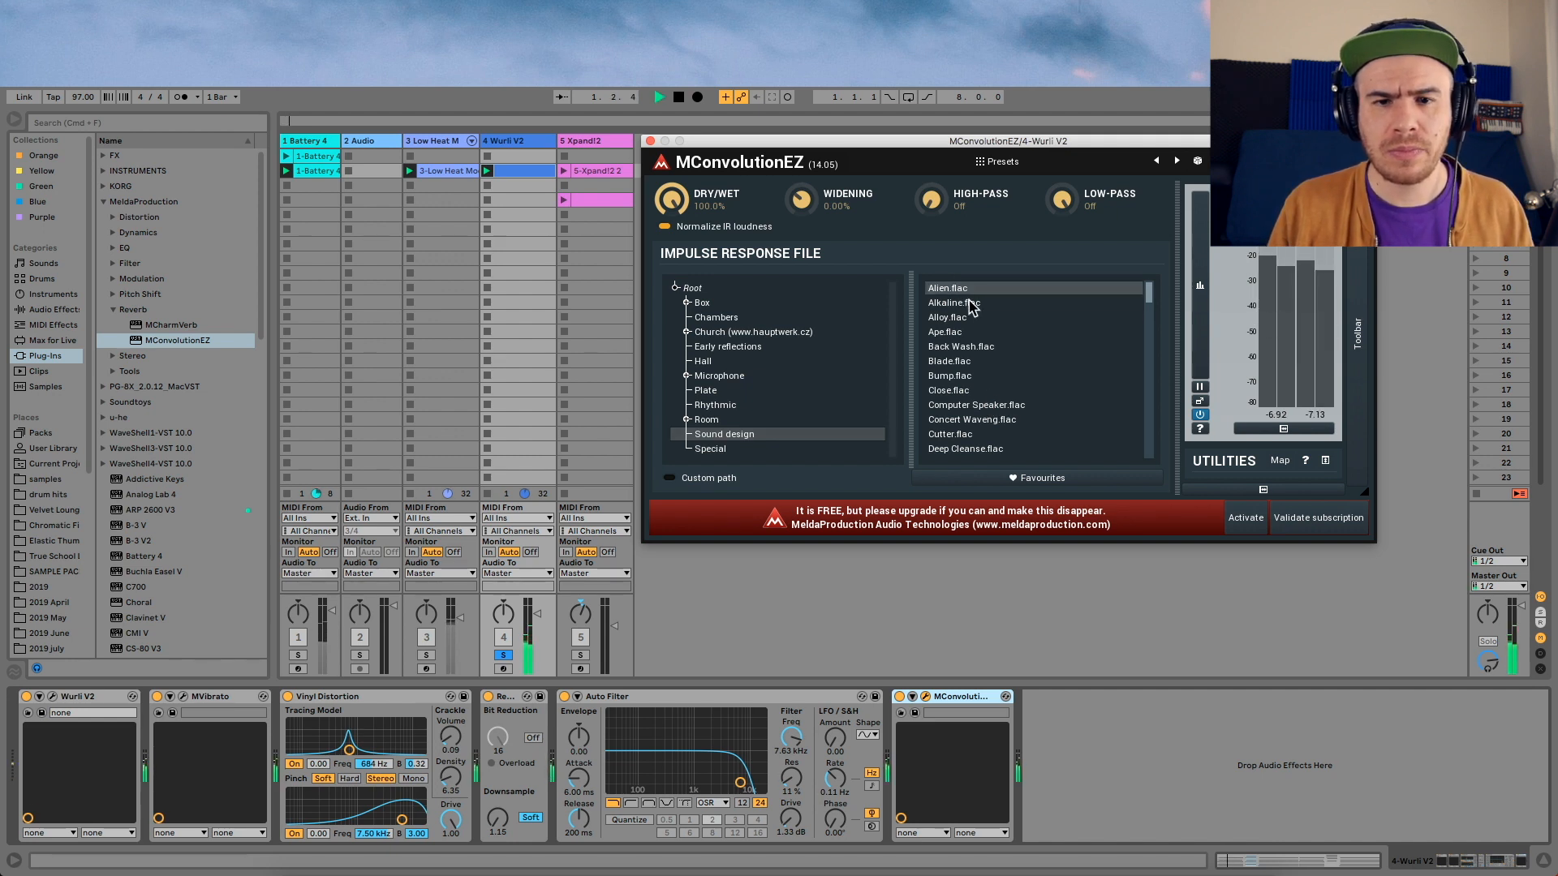
{"action": "left_click", "coordinate": [970, 304]}
{"action": "left_click", "coordinate": [948, 317]}
{"action": "key", "text": "space"}
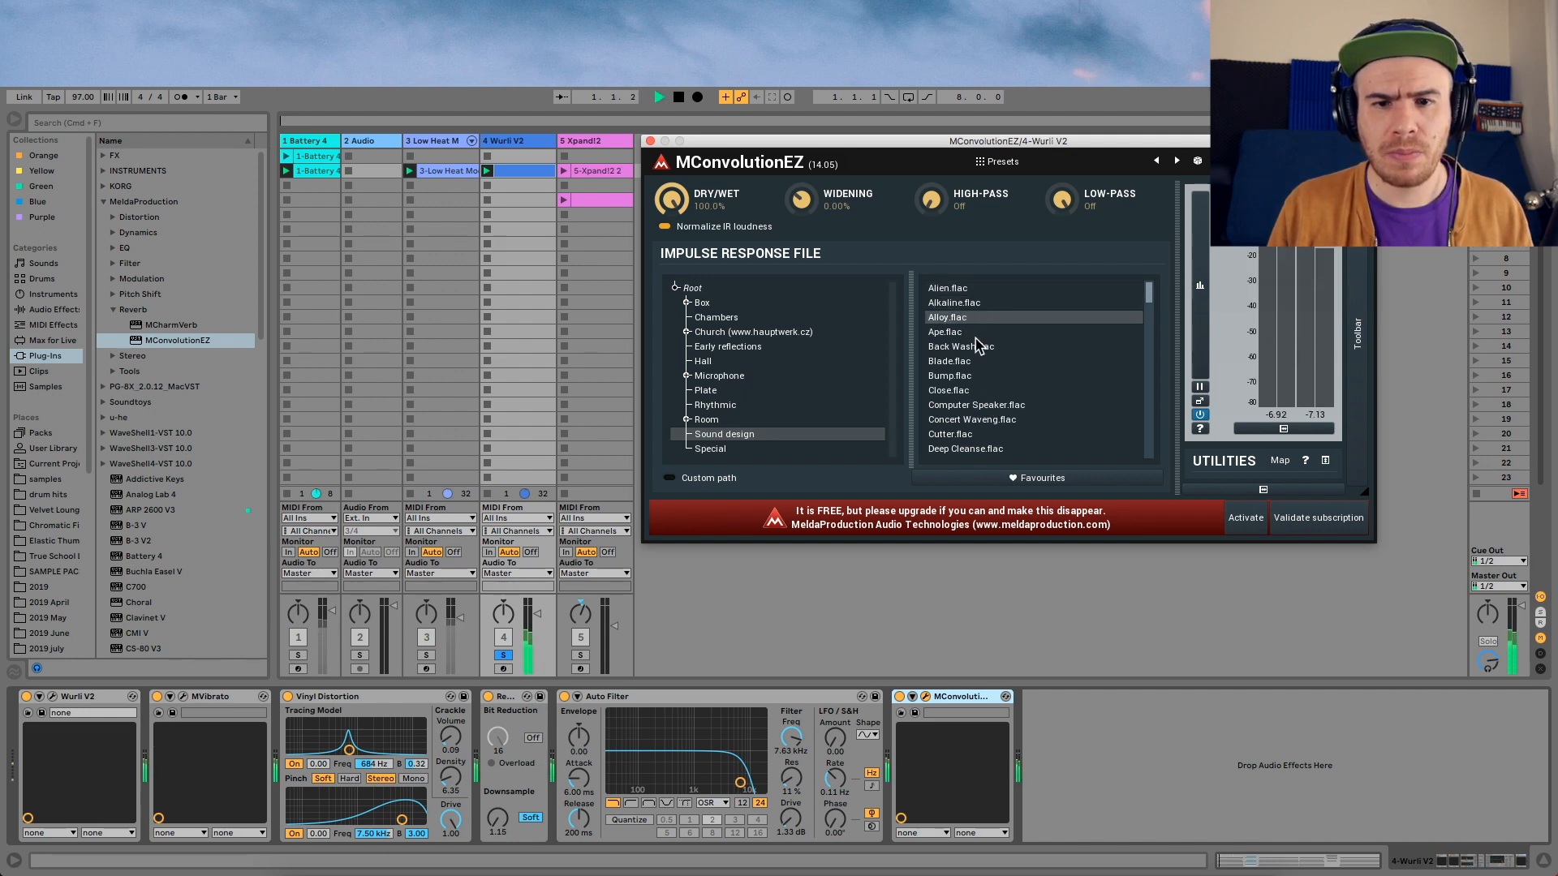
Try the Ape and Back Wash impulse responses during playback
{"action": "left_click", "coordinate": [984, 333]}
{"action": "key", "text": "space"}
{"action": "key", "text": "space"}
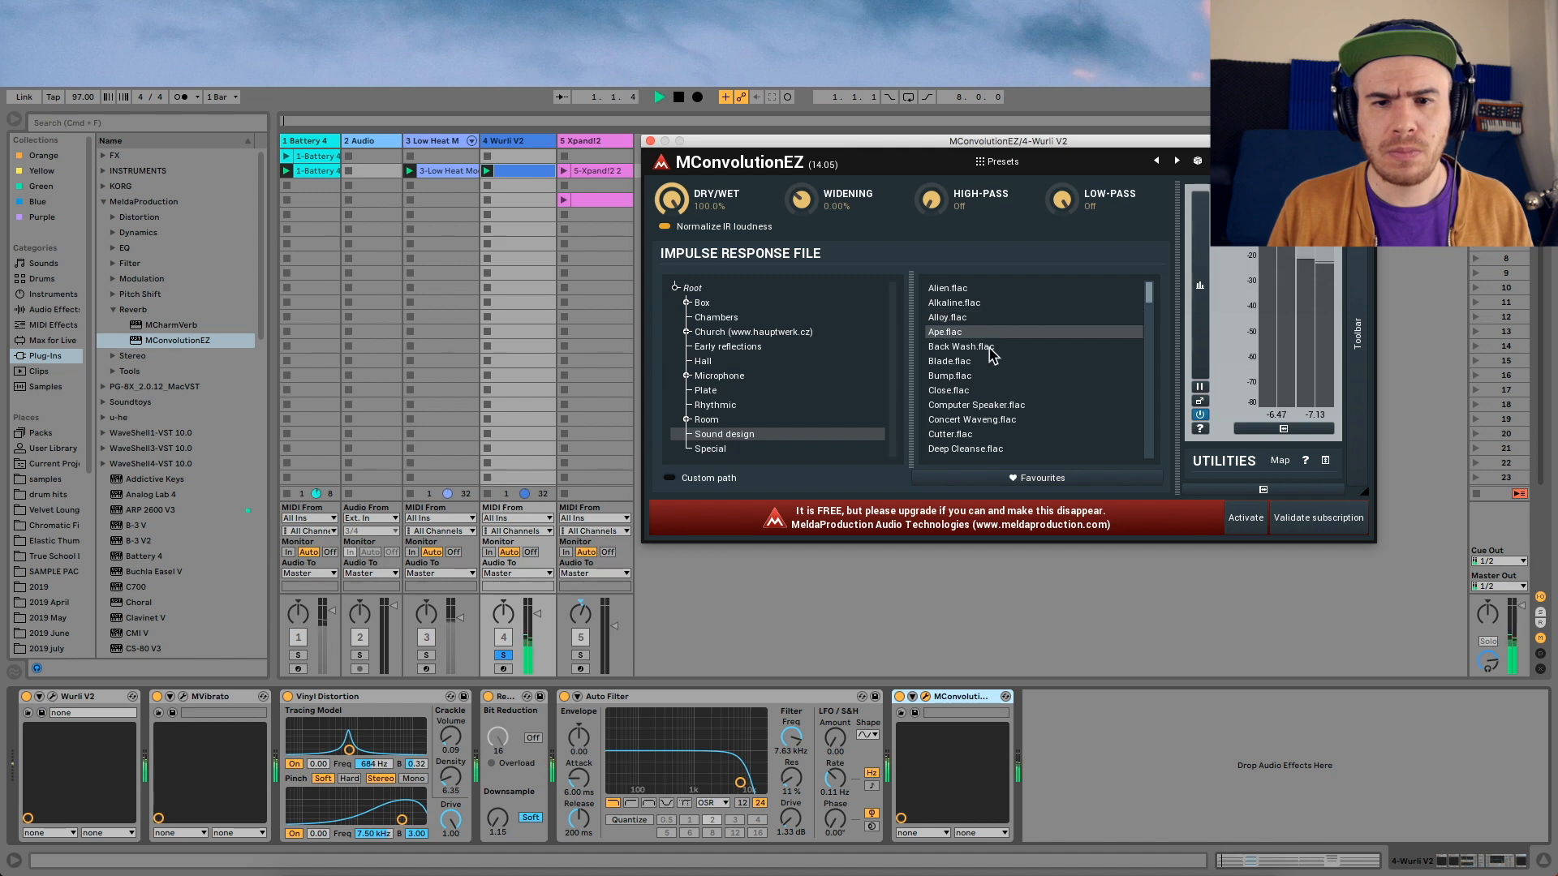
{"action": "left_click", "coordinate": [990, 347]}
{"action": "key", "text": "space"}
{"action": "key", "text": "space"}
Audition the Drink Can impulse response and lower MConvolutionEZ's Dry/Wet to 64.0%
{"action": "scroll", "coordinate": [1002, 381], "scroll_direction": "down", "scroll_amount": 3}
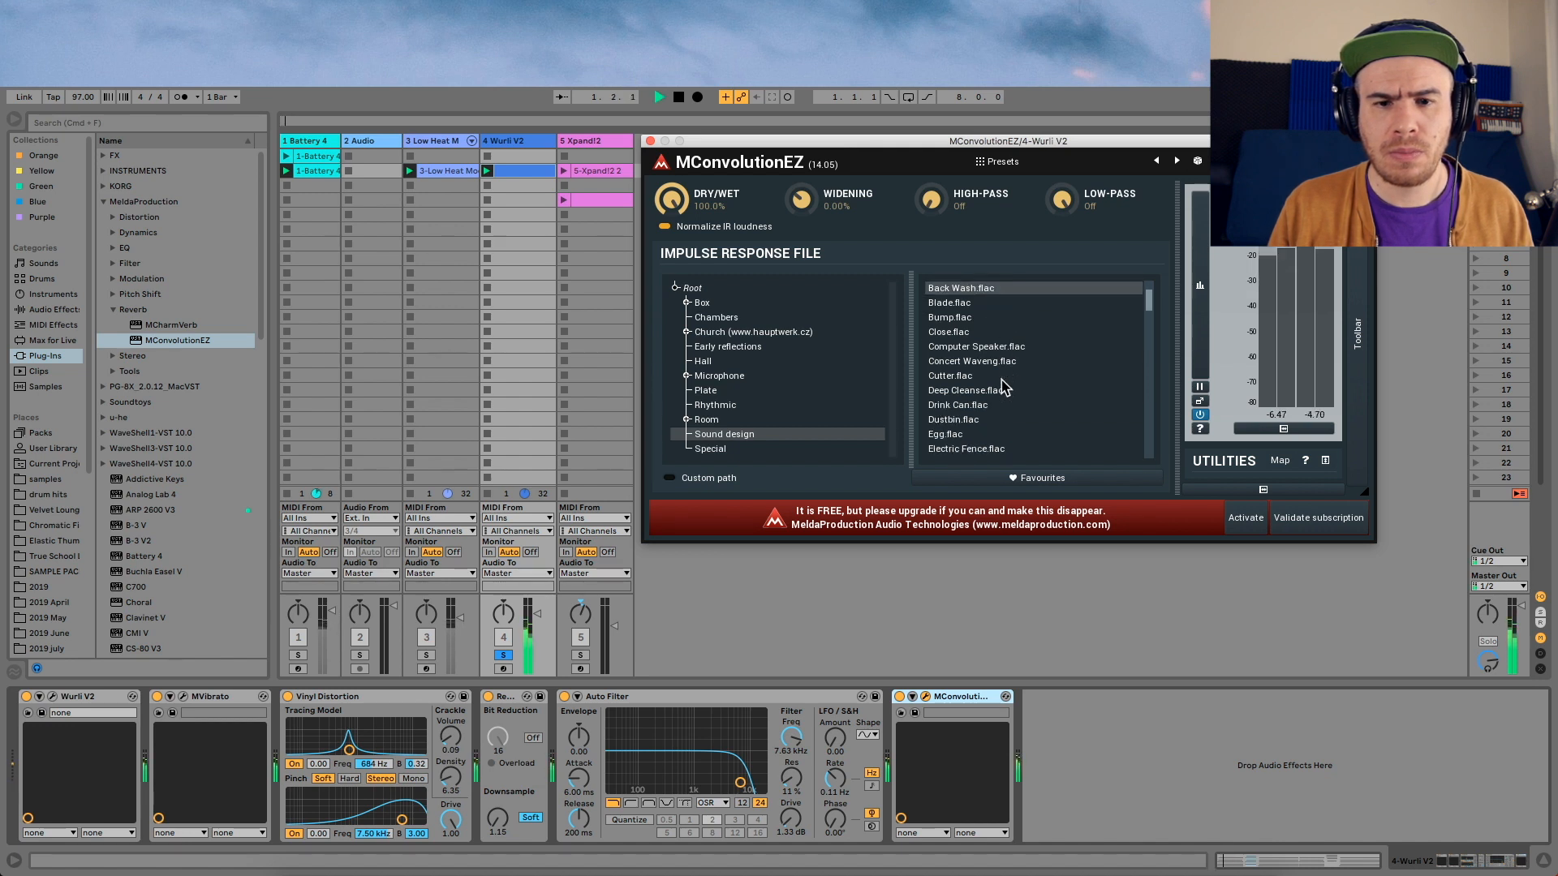
{"action": "scroll", "coordinate": [1005, 385], "scroll_direction": "down", "scroll_amount": 2}
{"action": "scroll", "coordinate": [1005, 386], "scroll_direction": "up", "scroll_amount": 2}
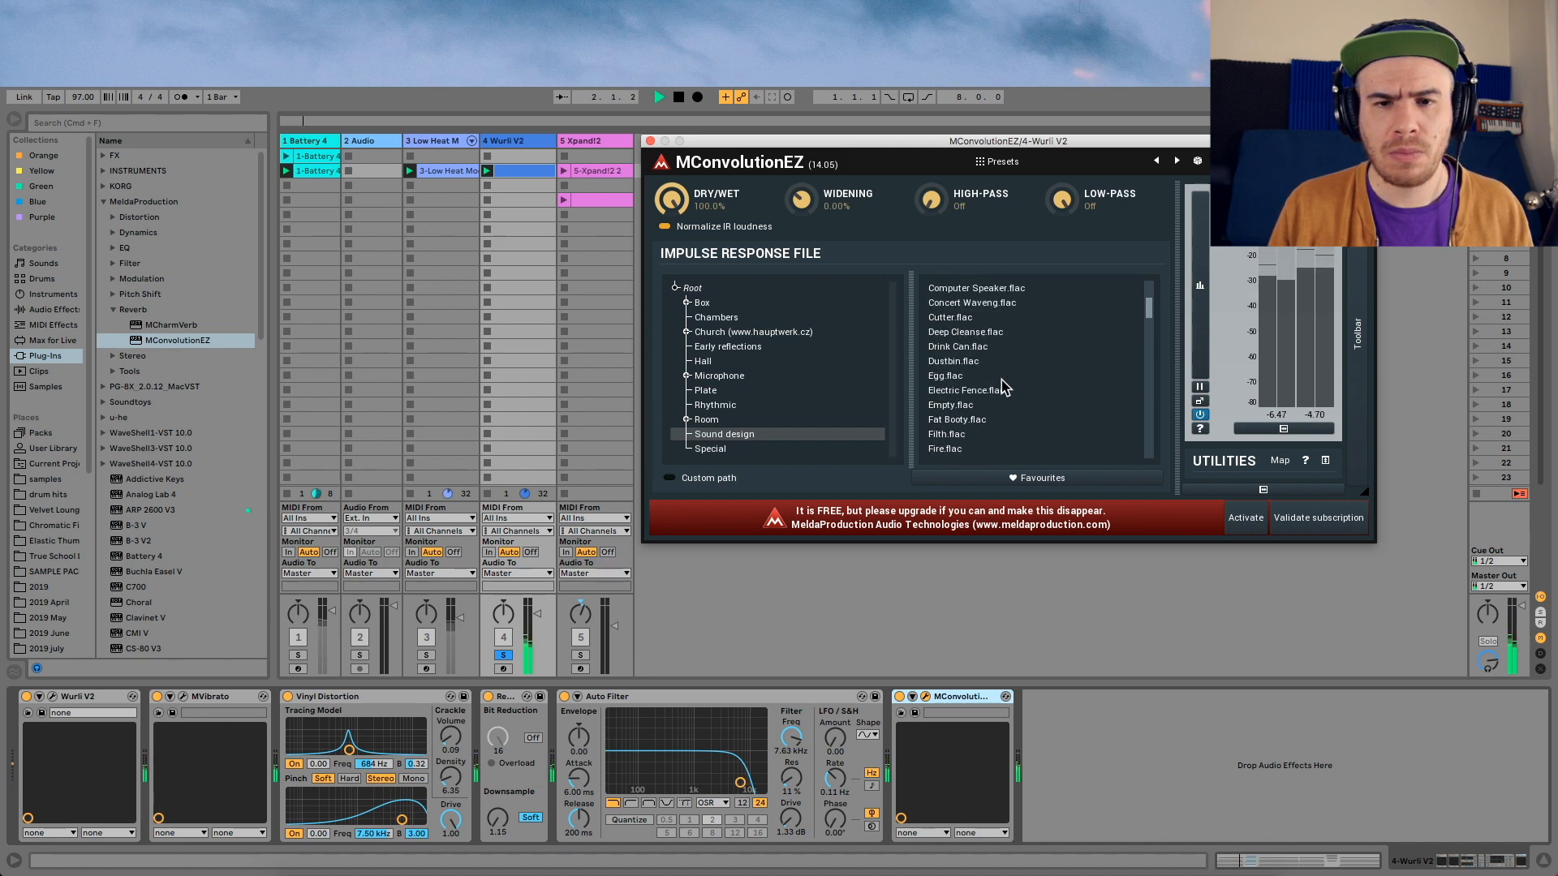
{"action": "left_click", "coordinate": [982, 349]}
{"action": "key", "text": "space"}
{"action": "key", "text": "space"}
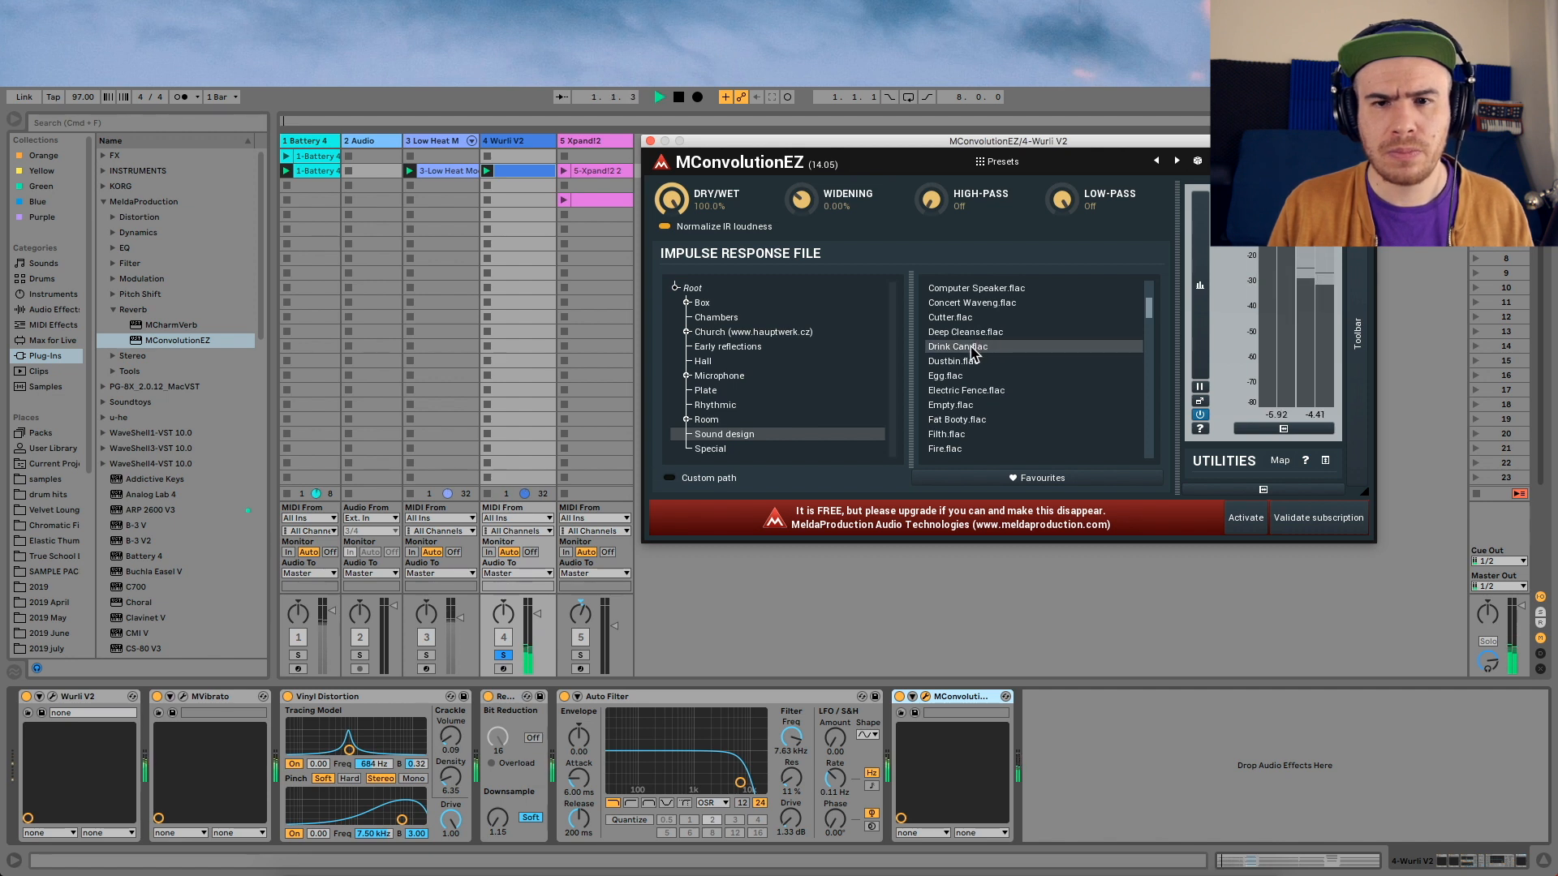
{"action": "left_click_drag", "start_coordinate": [666, 195], "coordinate": [665, 216]}
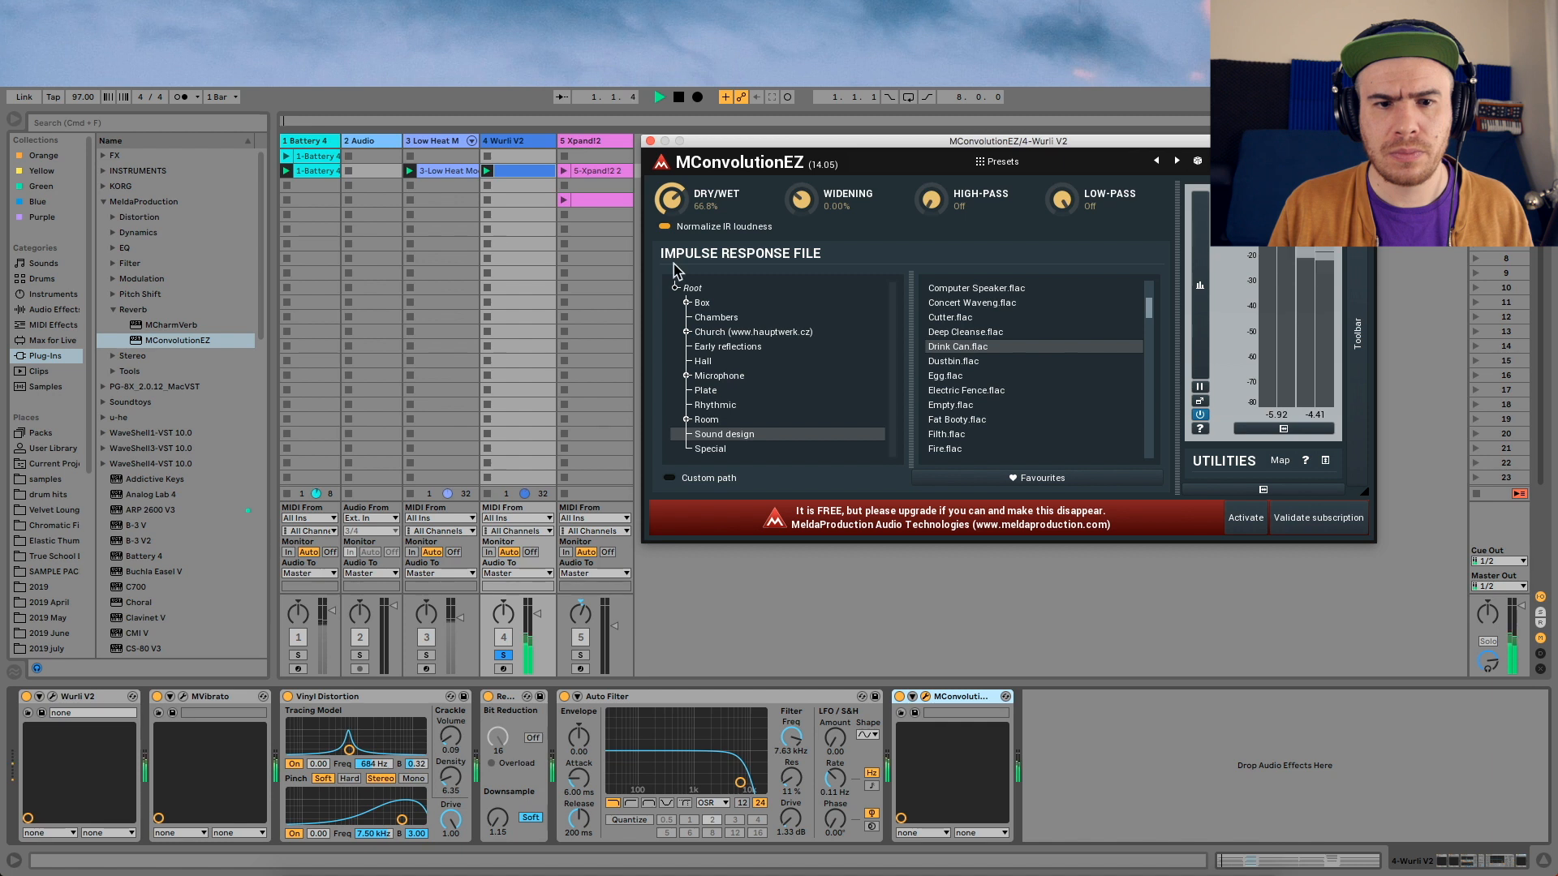
{"action": "key", "text": "space"}
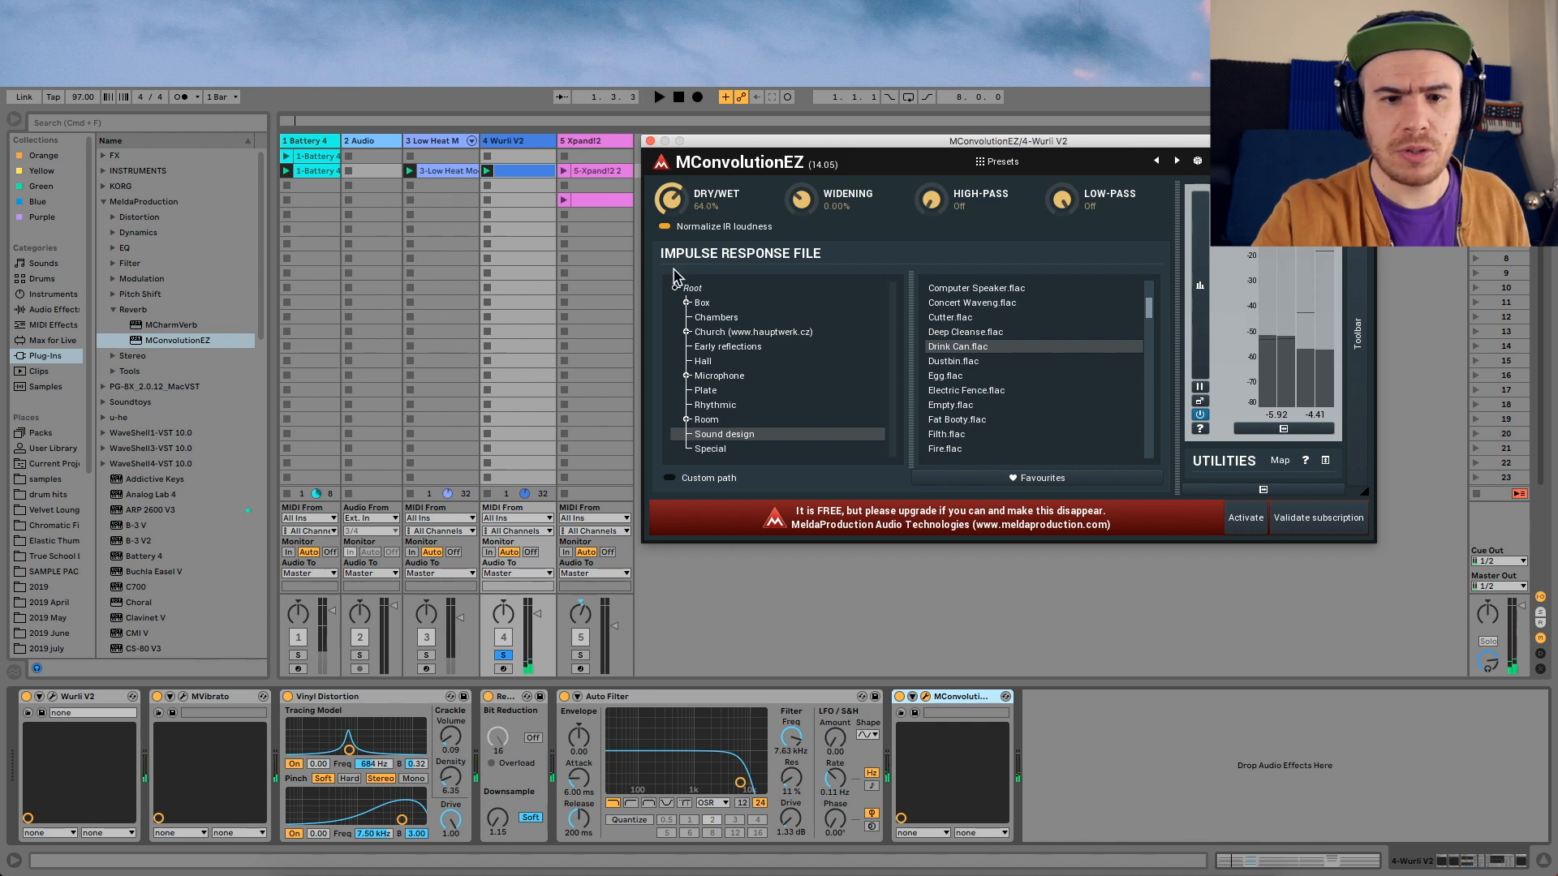
Audition the Dustbin, Egg and Flame impulse responses on the Wurli track
{"action": "key", "text": "space"}
{"action": "left_click", "coordinate": [1006, 363]}
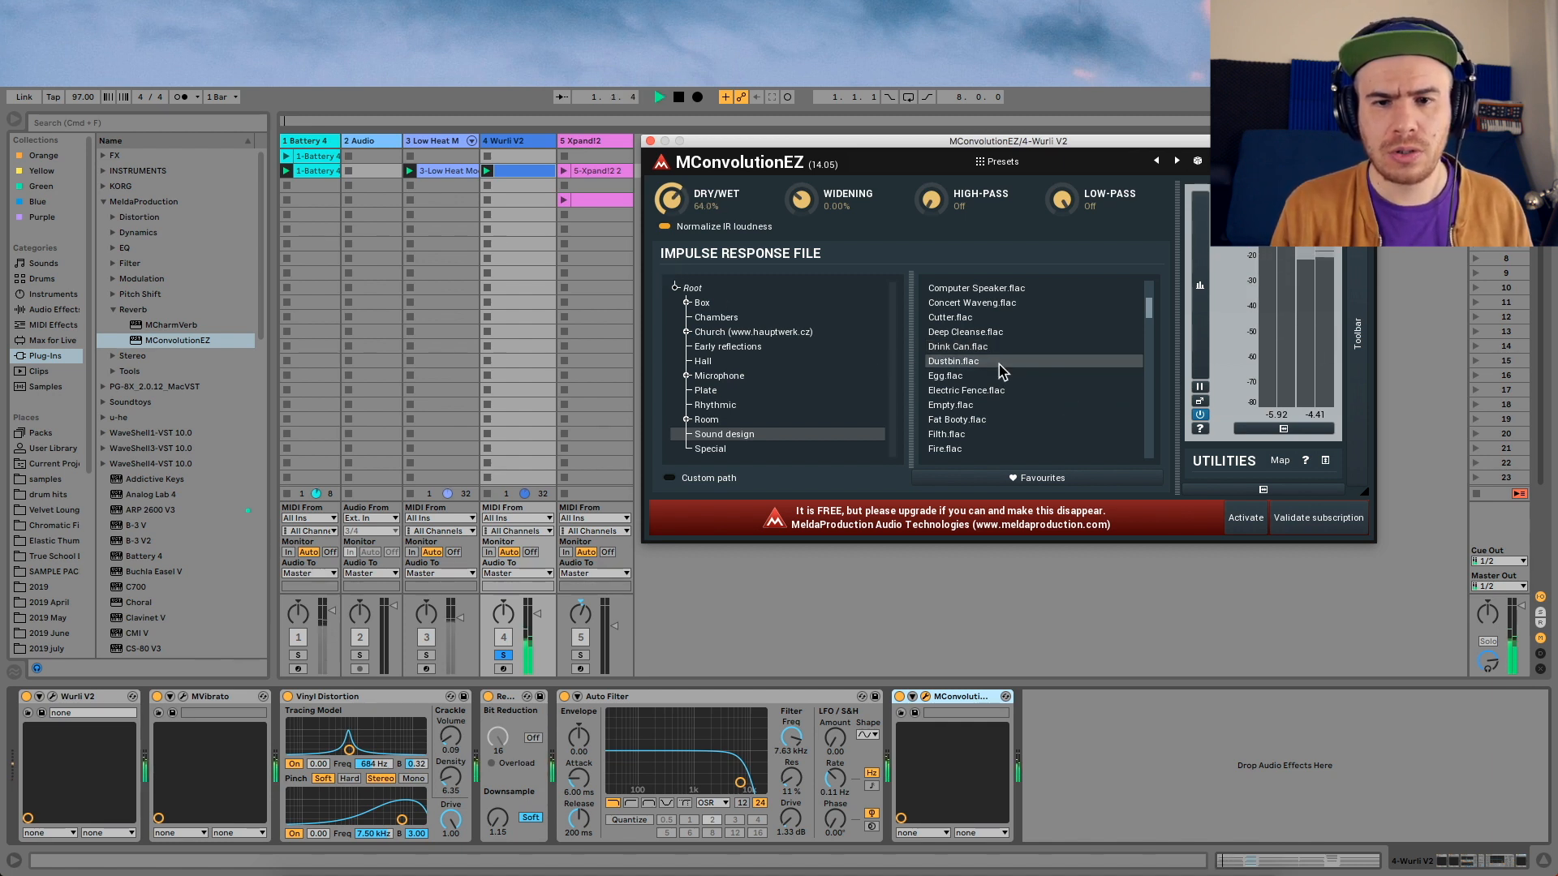
{"action": "left_click", "coordinate": [997, 379]}
{"action": "left_click", "coordinate": [991, 387]}
{"action": "left_click", "coordinate": [991, 379]}
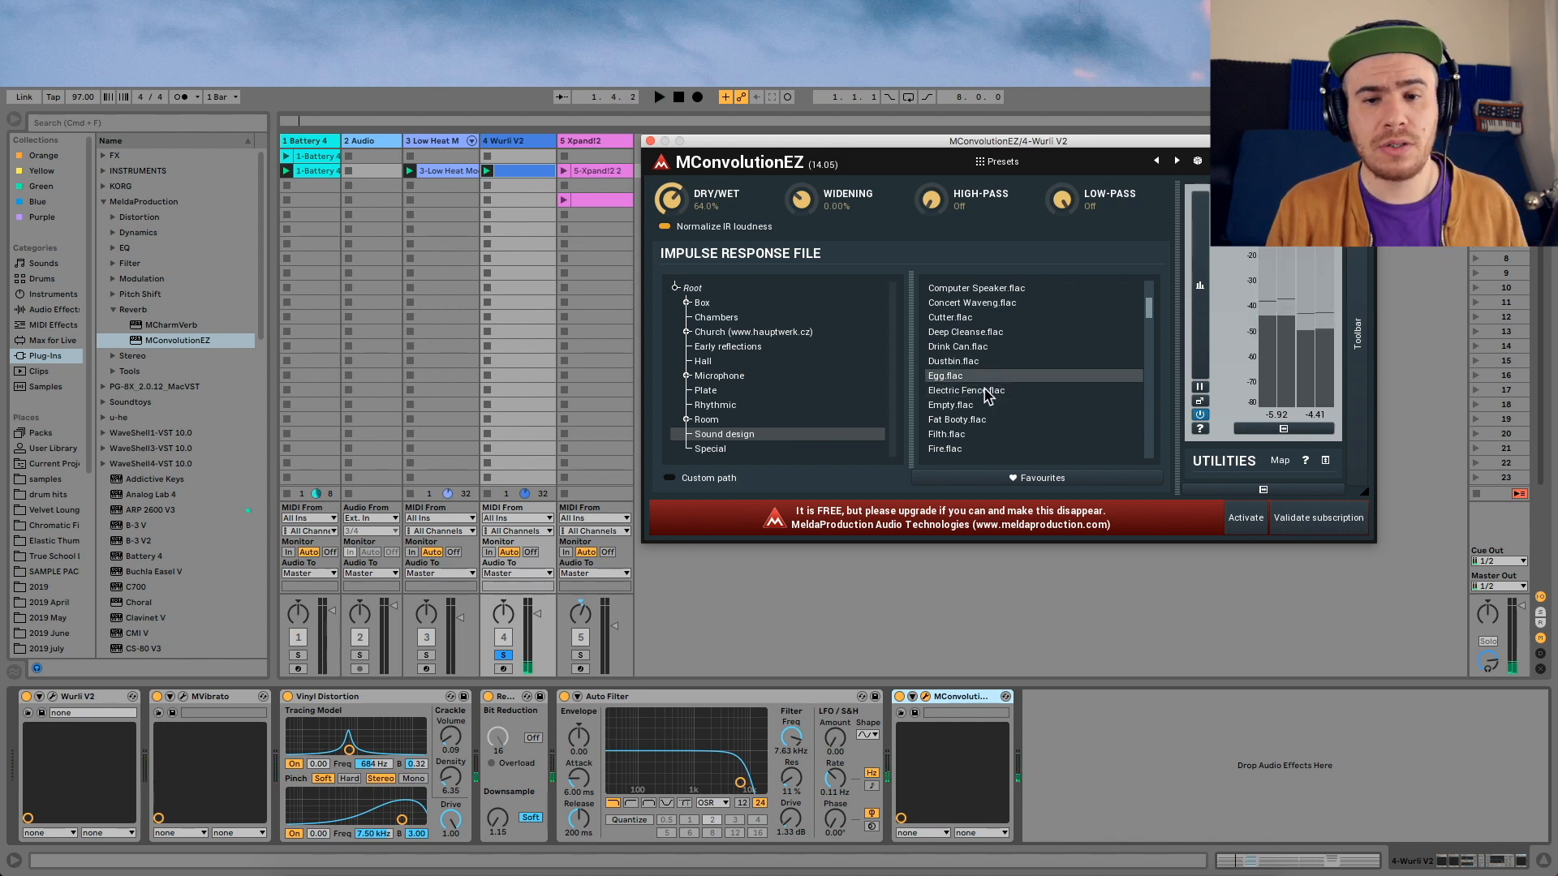
{"action": "scroll", "coordinate": [990, 396], "scroll_direction": "down", "scroll_amount": 2}
{"action": "scroll", "coordinate": [992, 396], "scroll_direction": "down", "scroll_amount": 1}
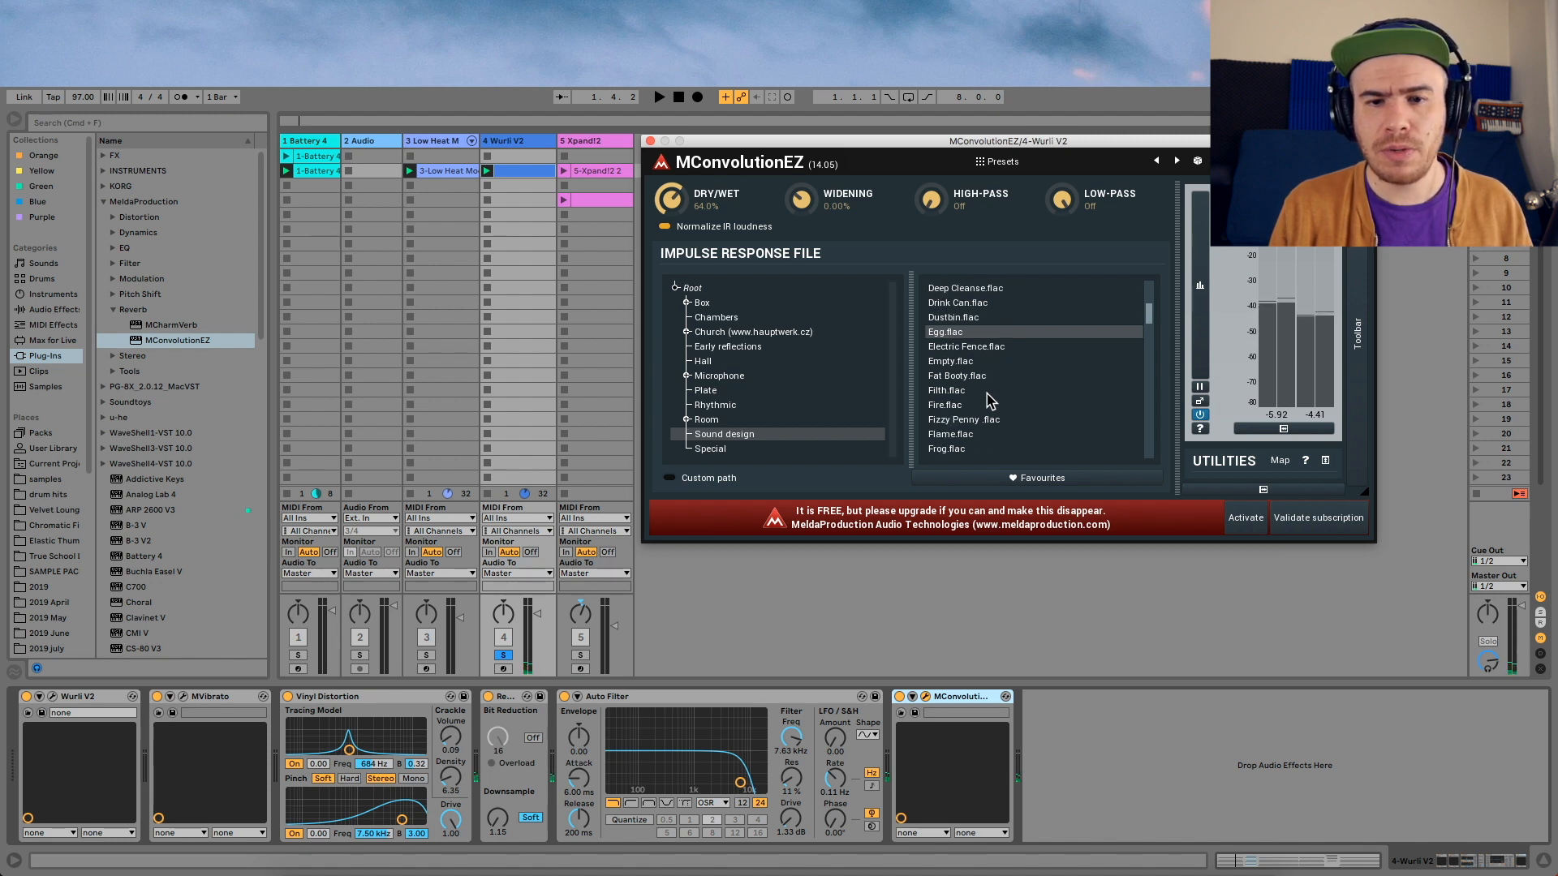
{"action": "left_click", "coordinate": [972, 435]}
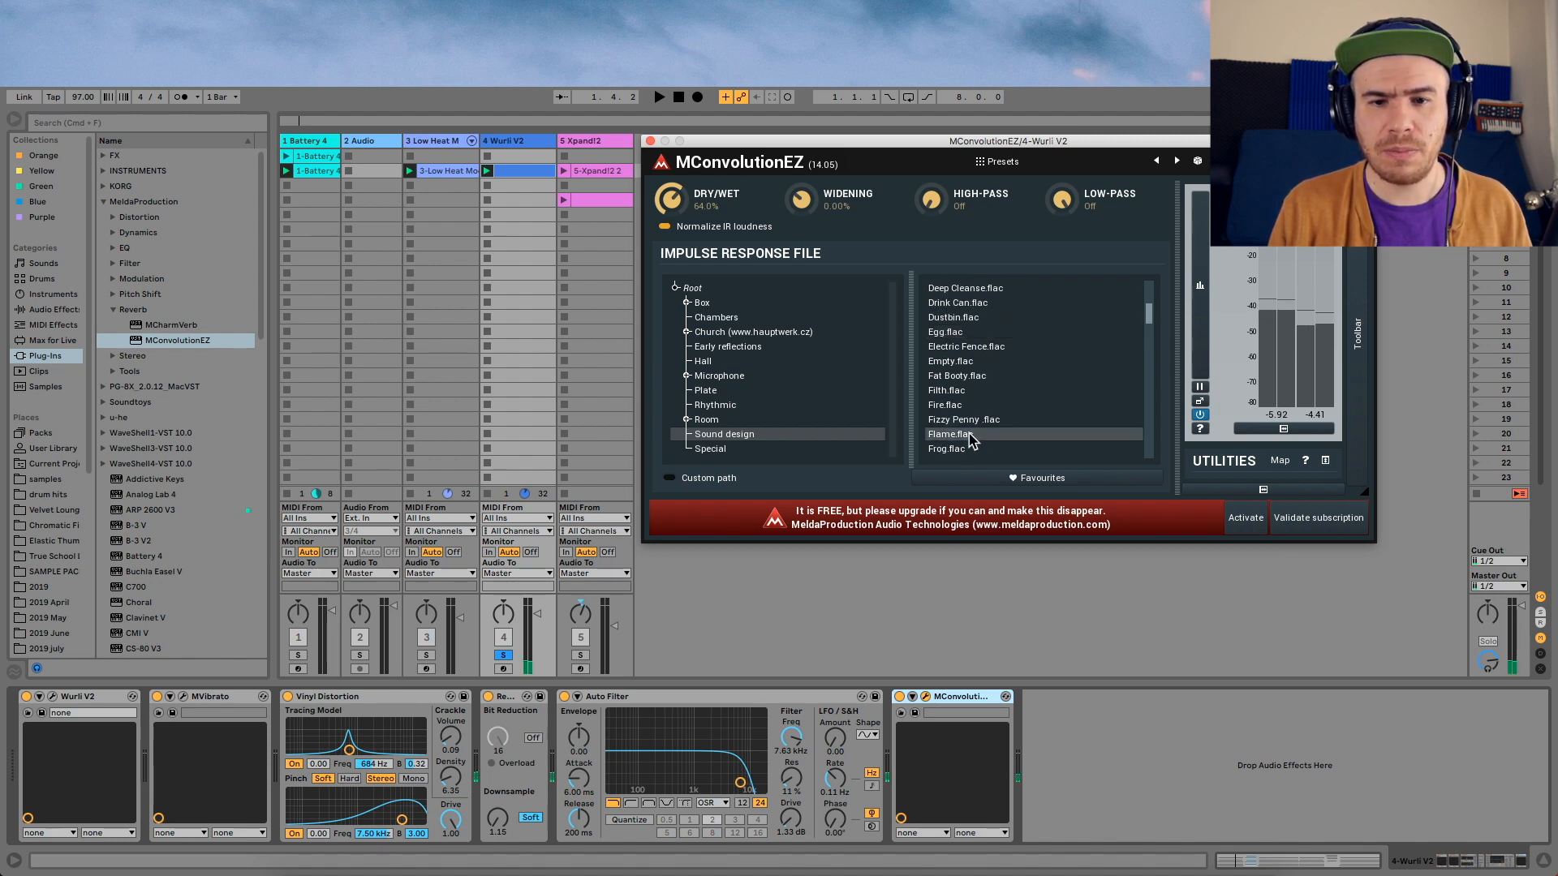
{"action": "key", "text": "space"}
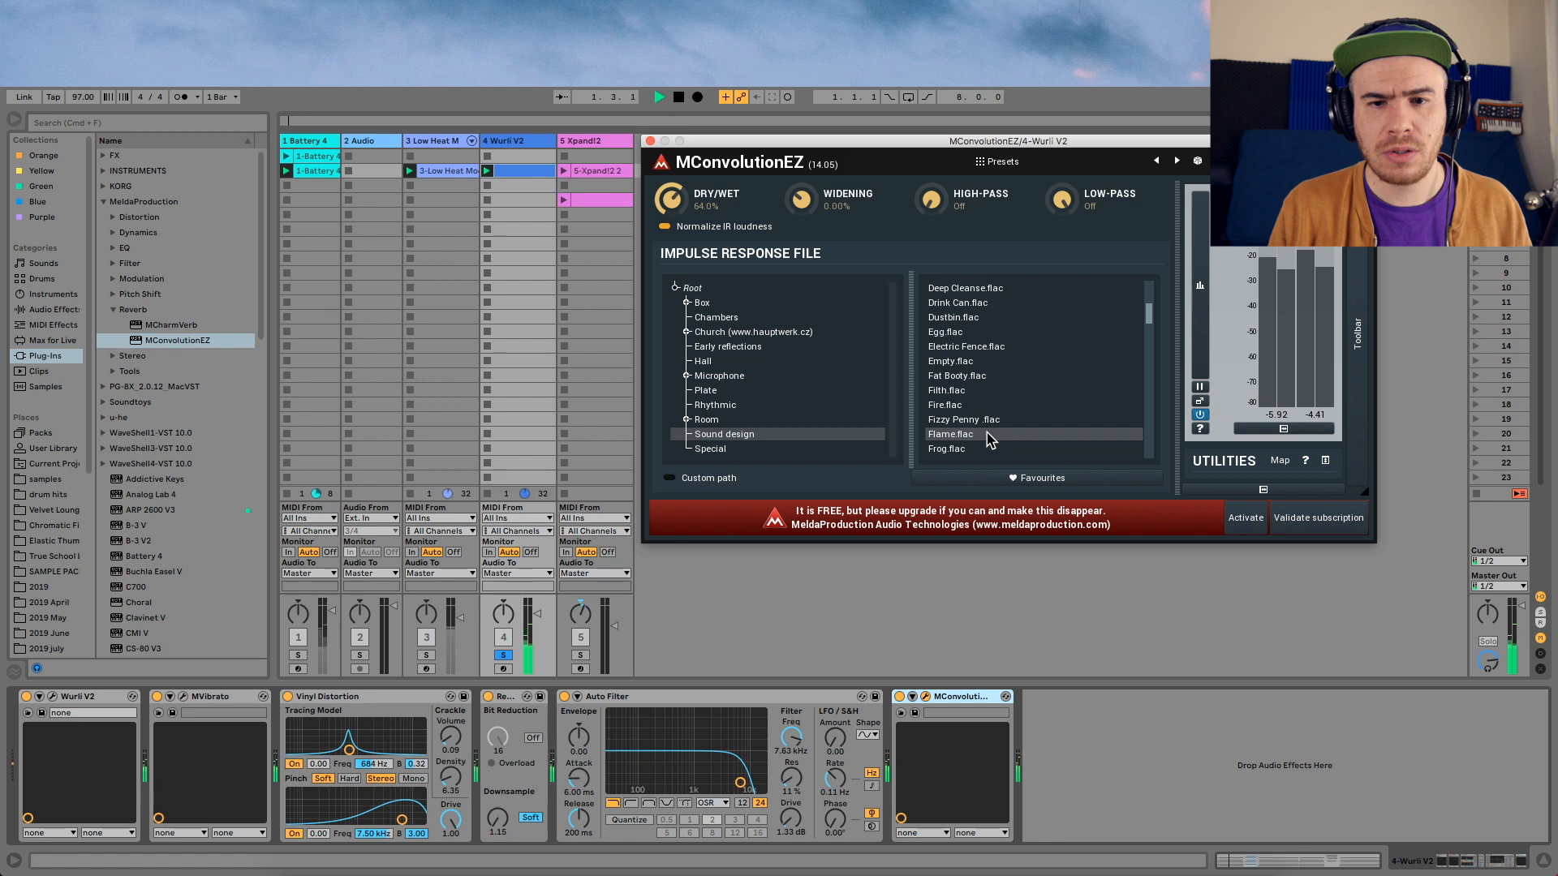
Choose the Drink Can impulse response again and lower MConvolutionEZ's Dry/Wet to 48.4%
{"action": "left_click", "coordinate": [970, 305]}
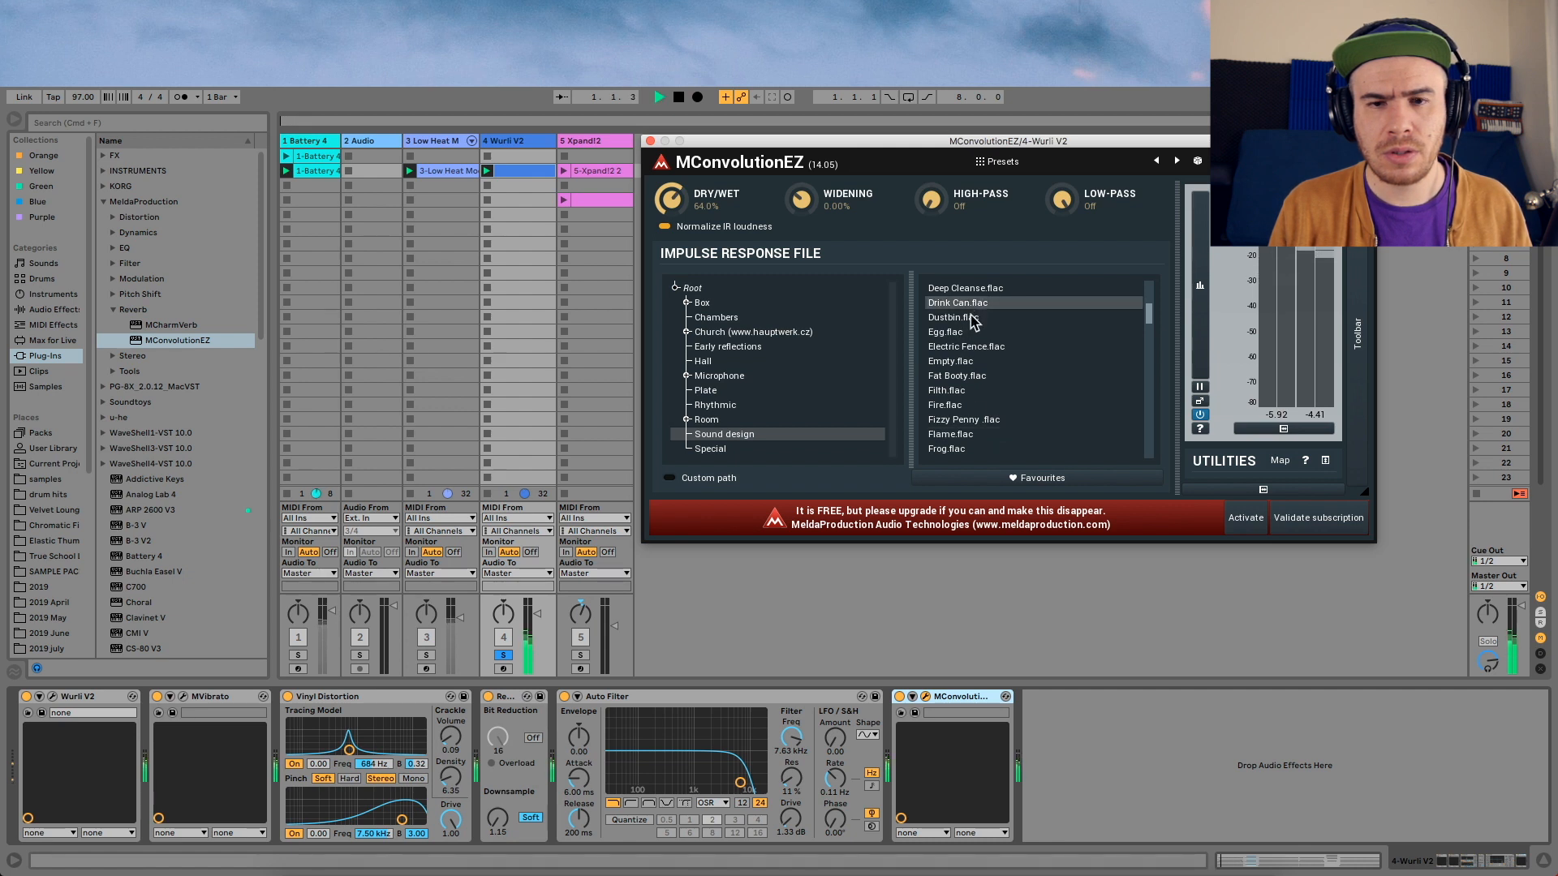
{"action": "left_click_drag", "start_coordinate": [670, 197], "coordinate": [675, 243]}
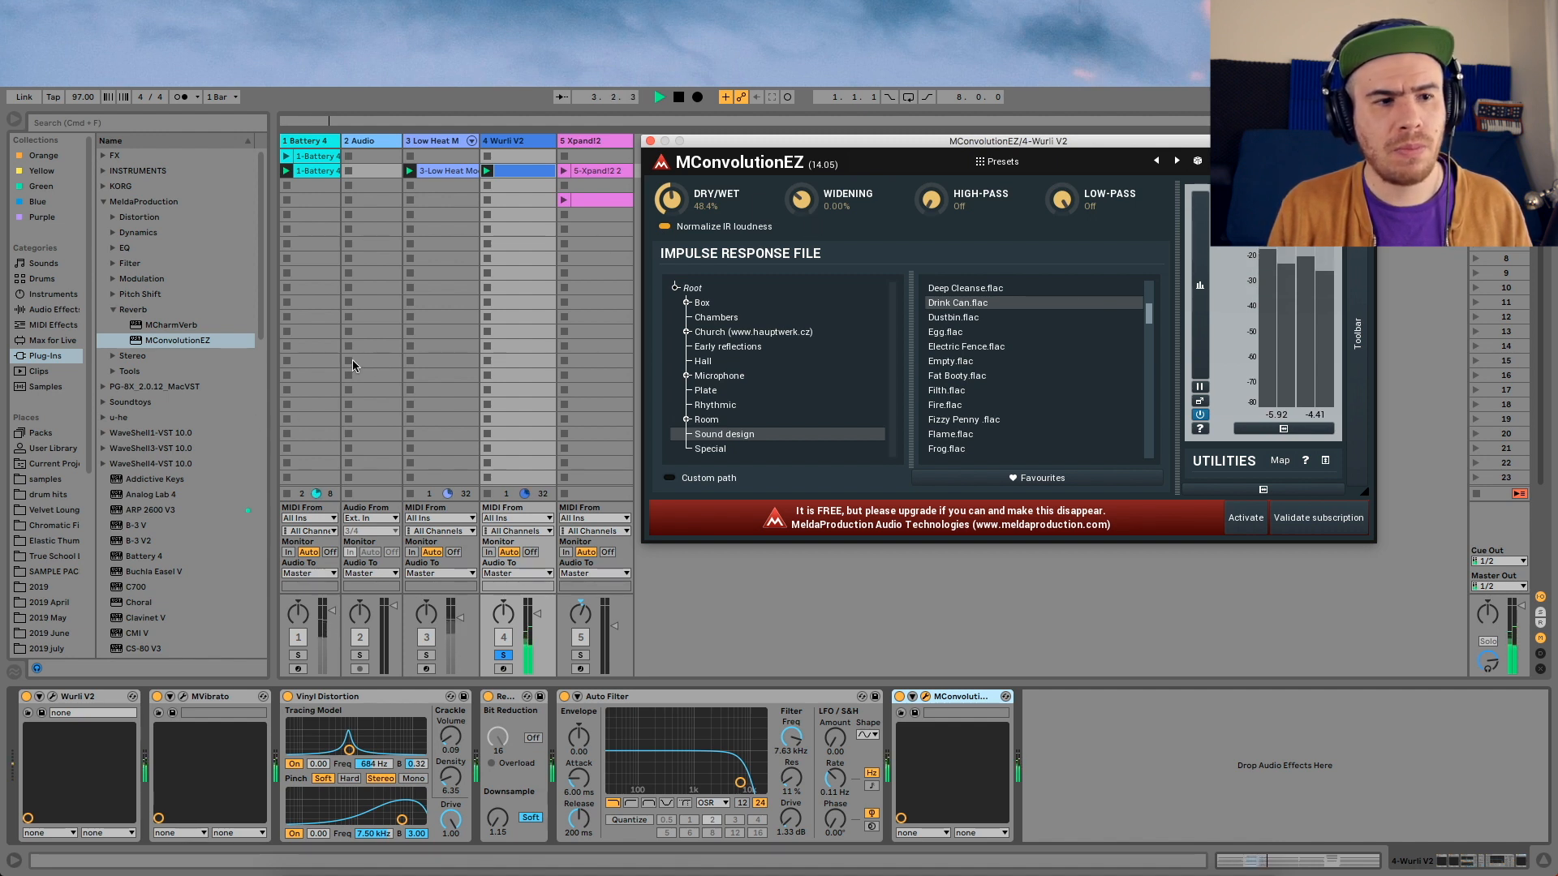
Add a Compressor with 18.8 dB output after MConvolutionEZ and reduce Vinyl Distortion's crackle to volume 0.07 and density 3.57
{"action": "left_click", "coordinate": [54, 309]}
{"action": "left_click_drag", "start_coordinate": [149, 278], "coordinate": [1100, 804]}
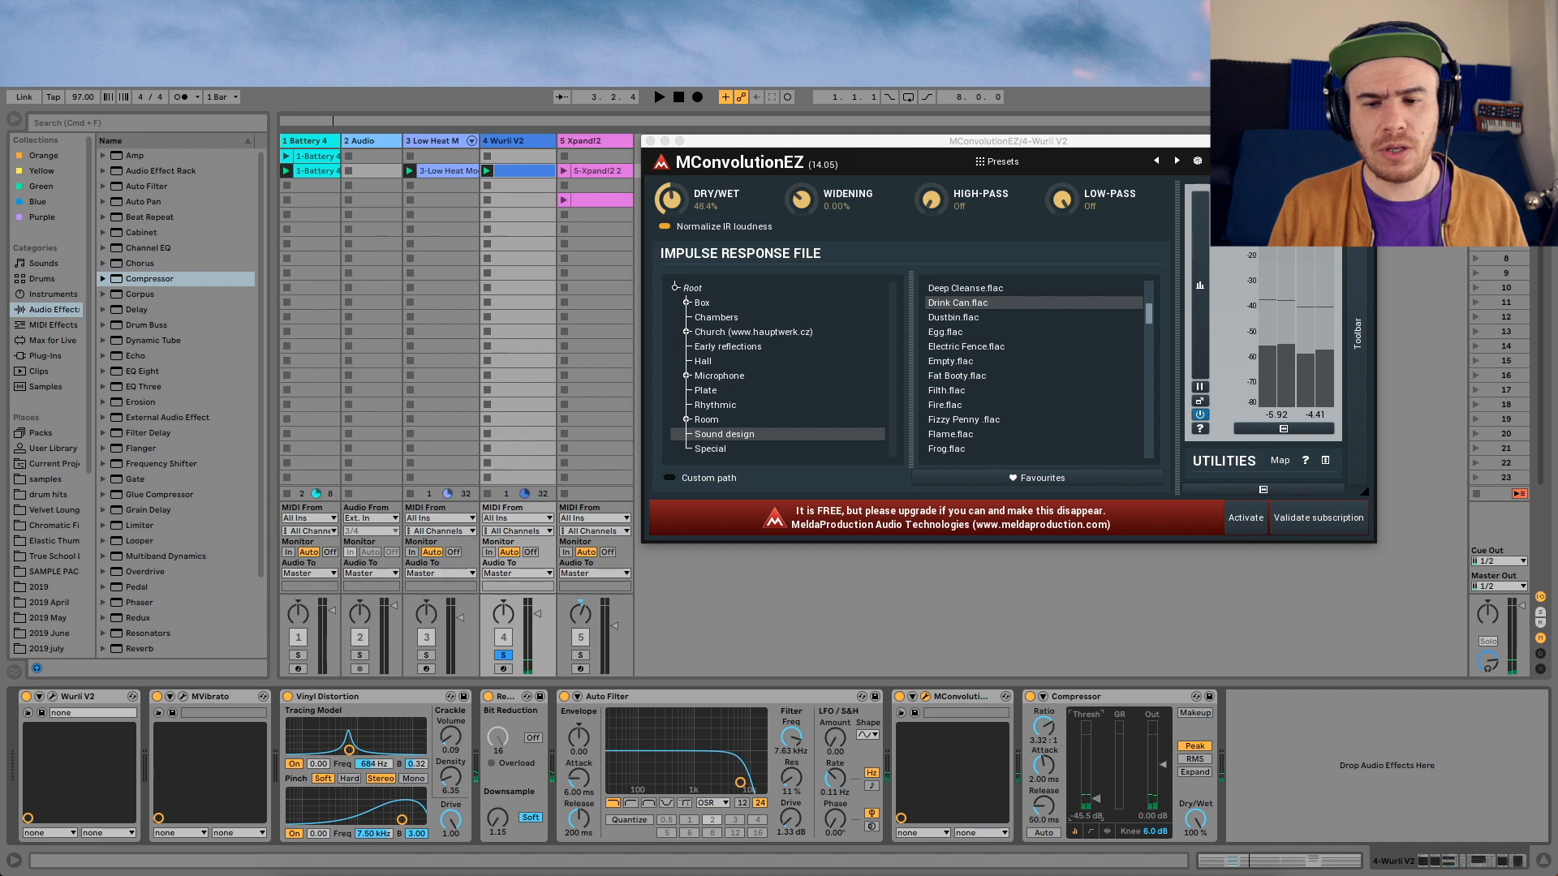
{"action": "key", "text": "space"}
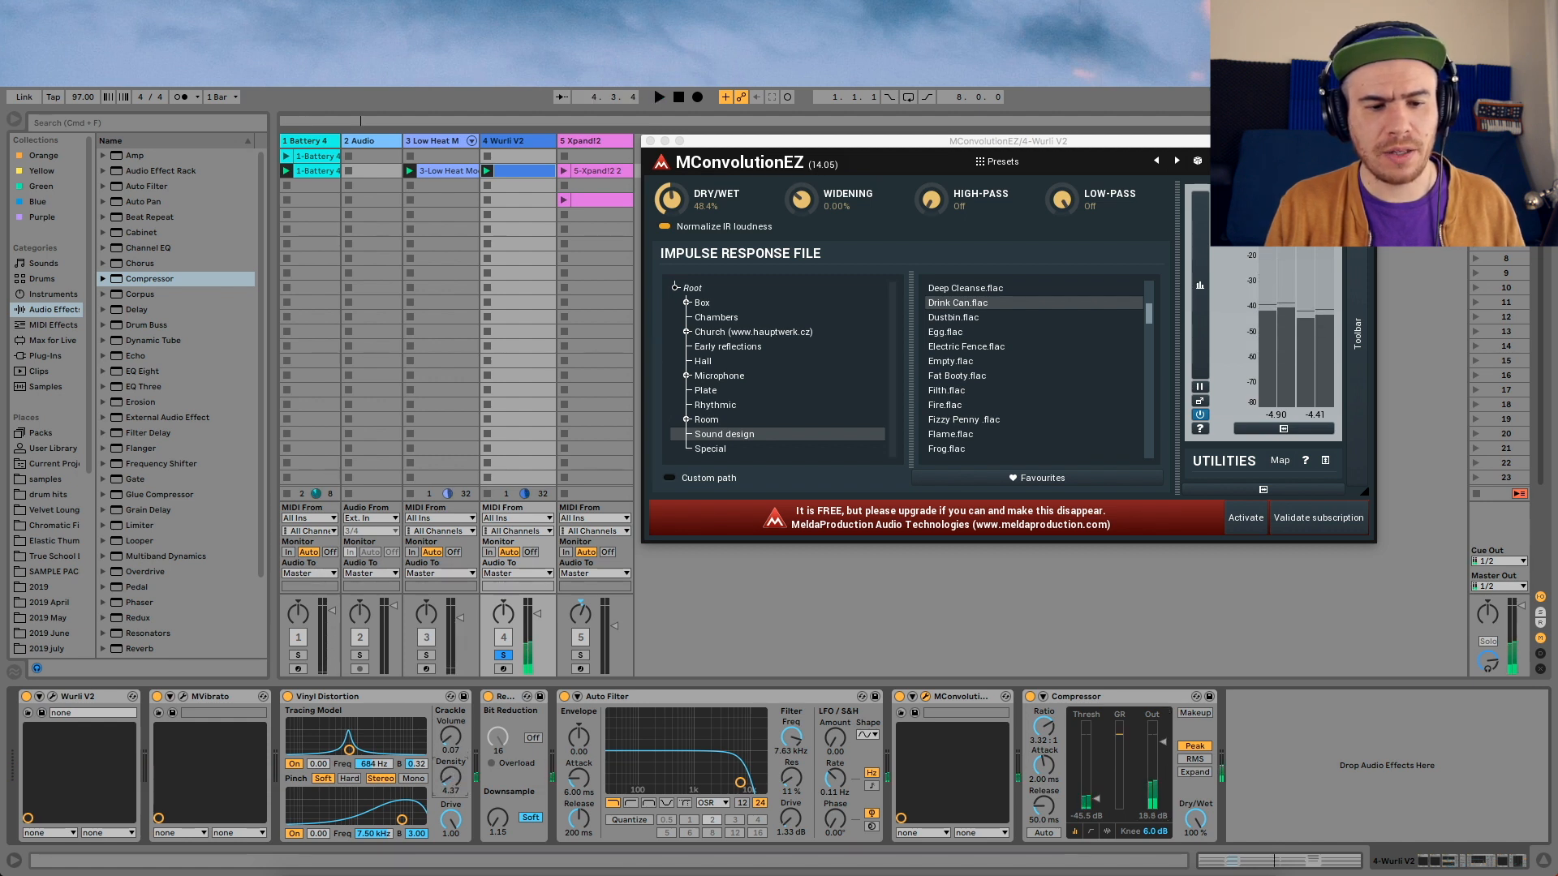
{"action": "key", "text": "space"}
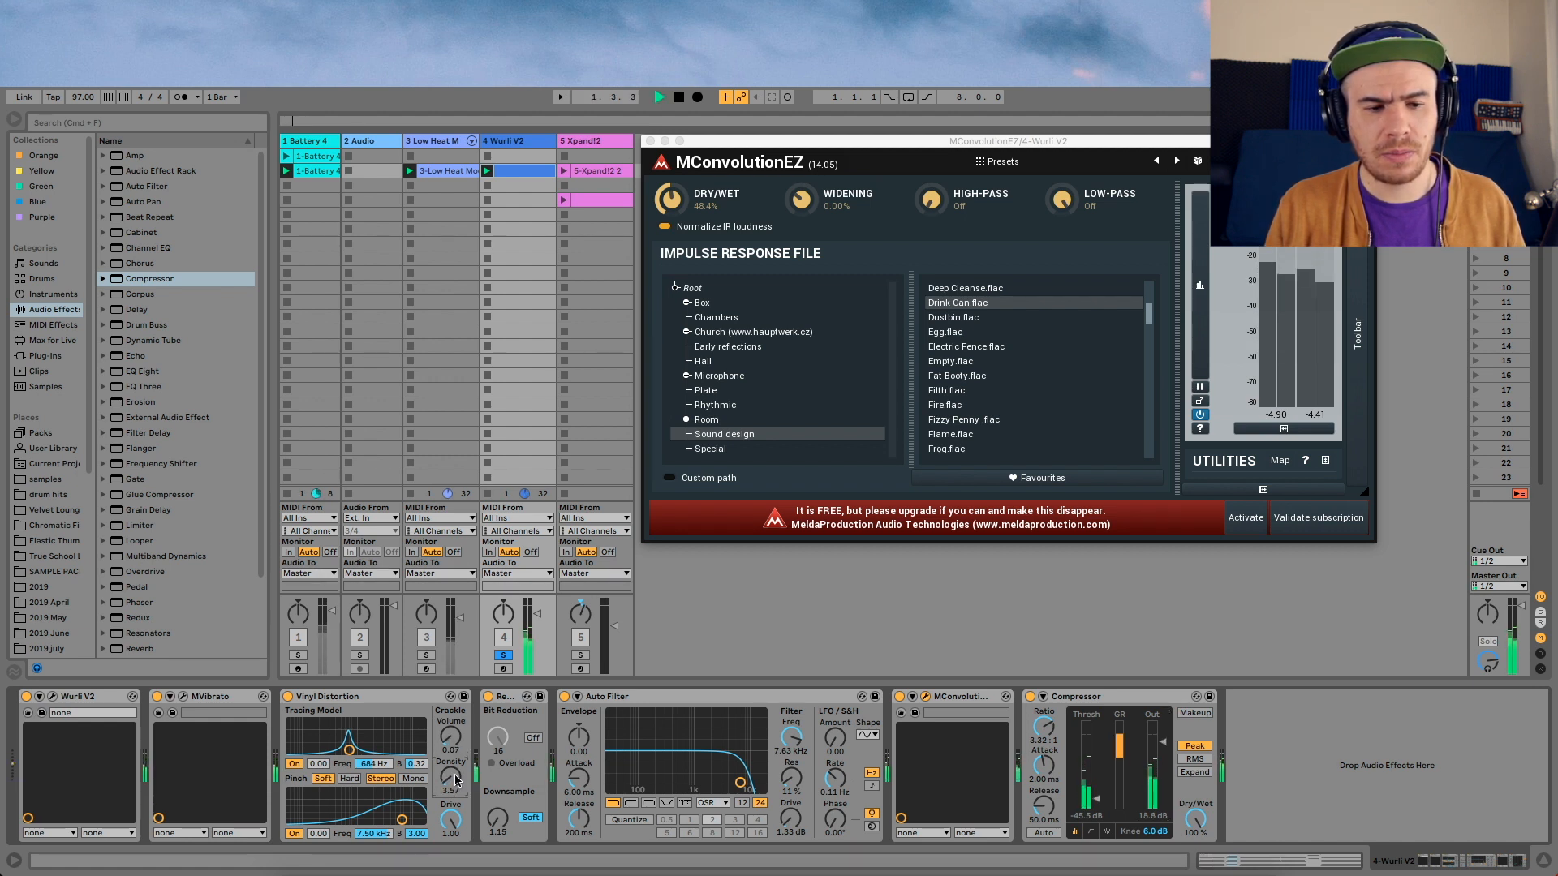
{"action": "key", "text": "space"}
Group the Wurli effects from MVibrato to Compressor into an Audio Effect Rack and compare playback with the rack bypassed and enabled
{"action": "right_click", "coordinate": [209, 698]}
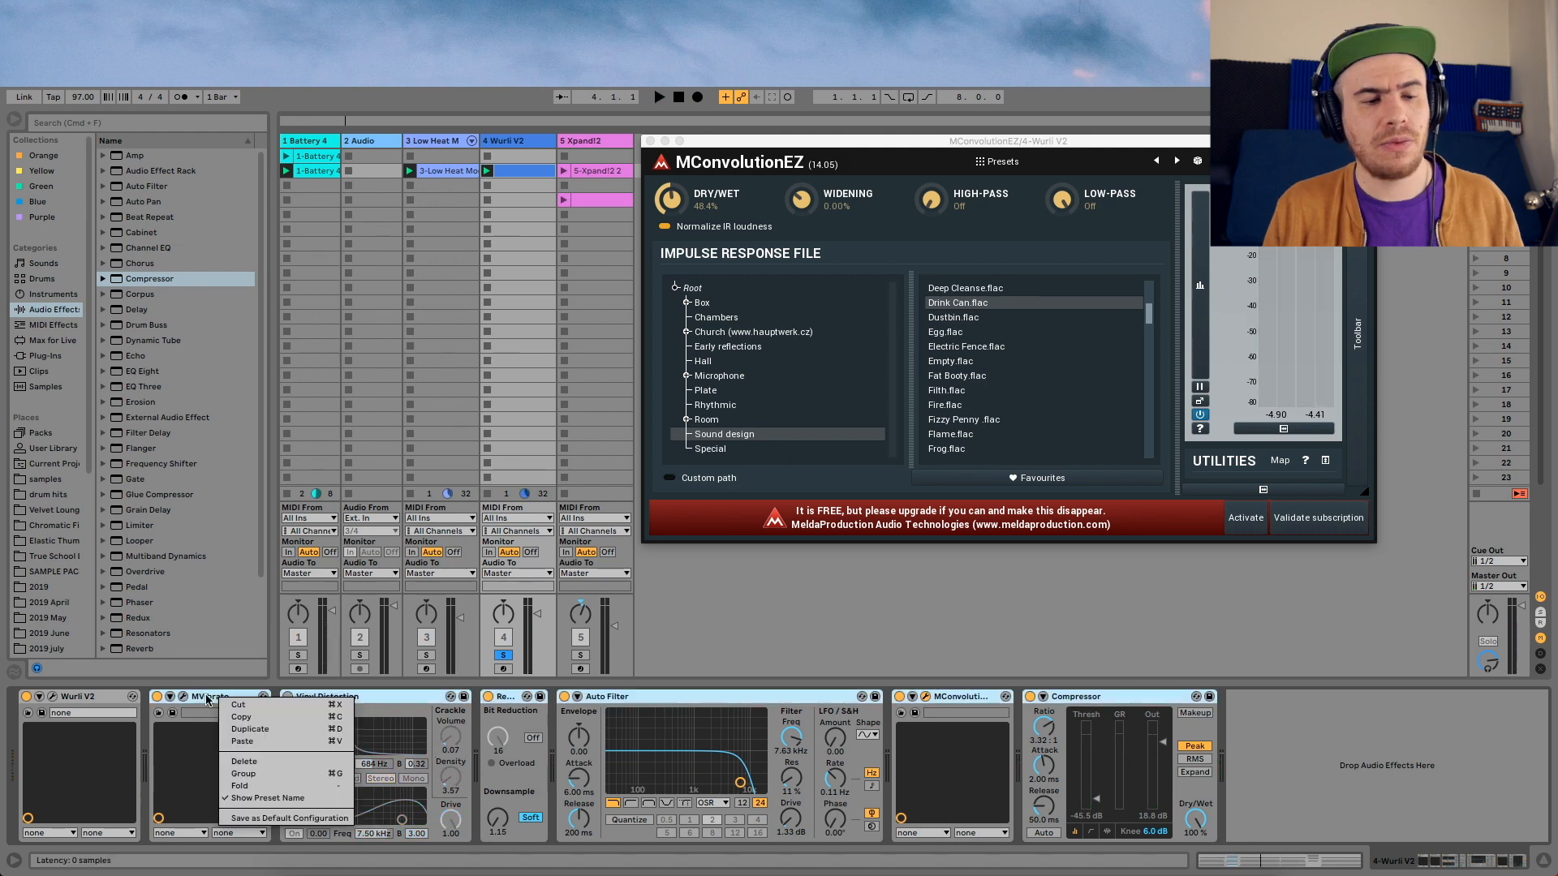
{"action": "left_click", "coordinate": [262, 773]}
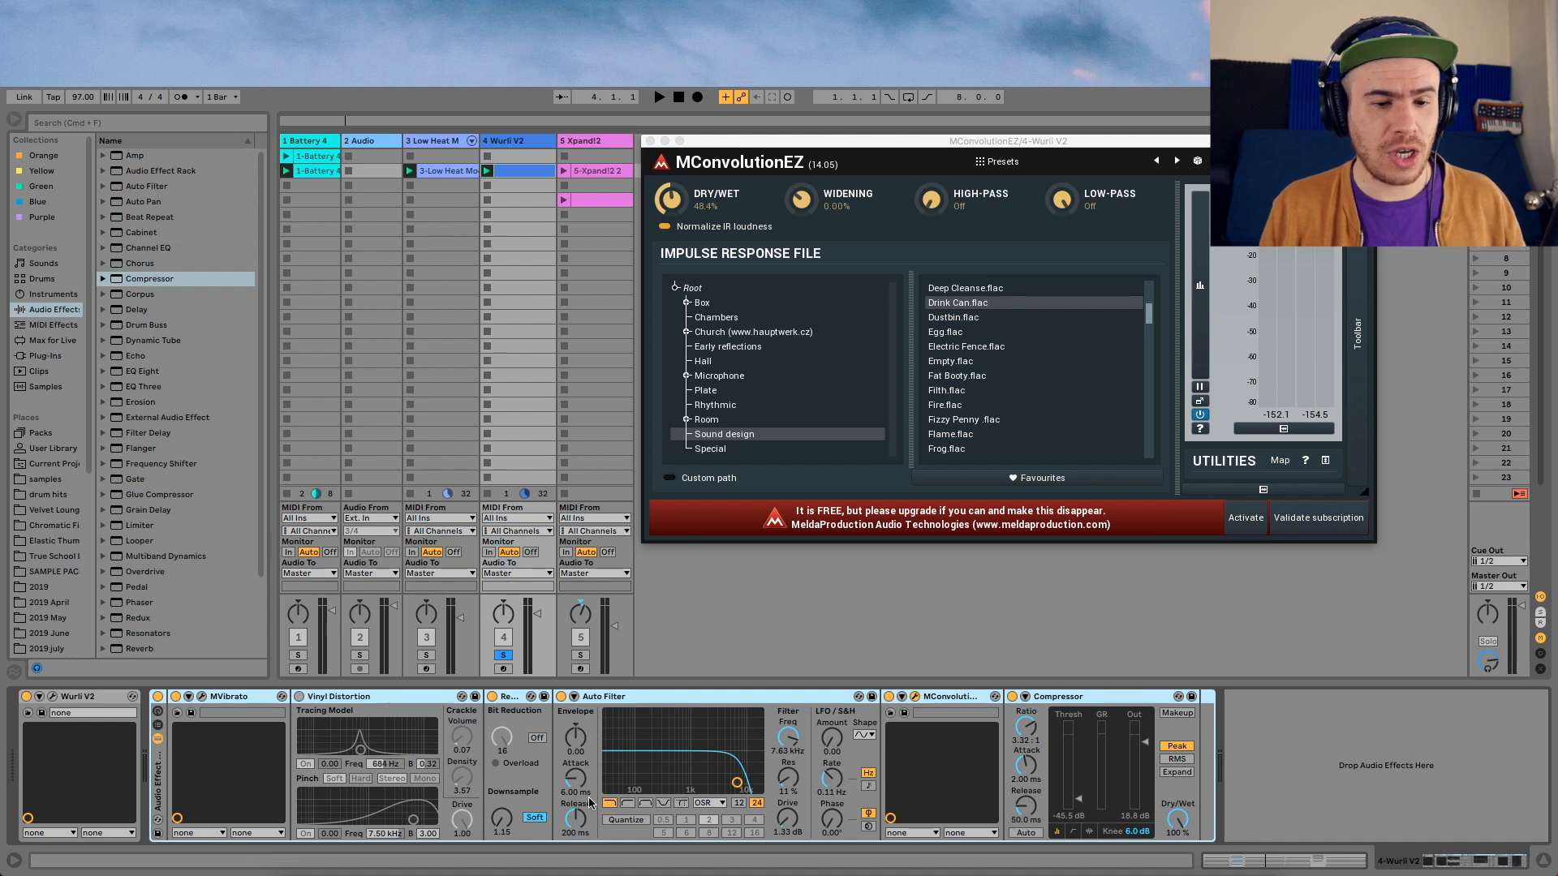
{"action": "left_click", "coordinate": [300, 697]}
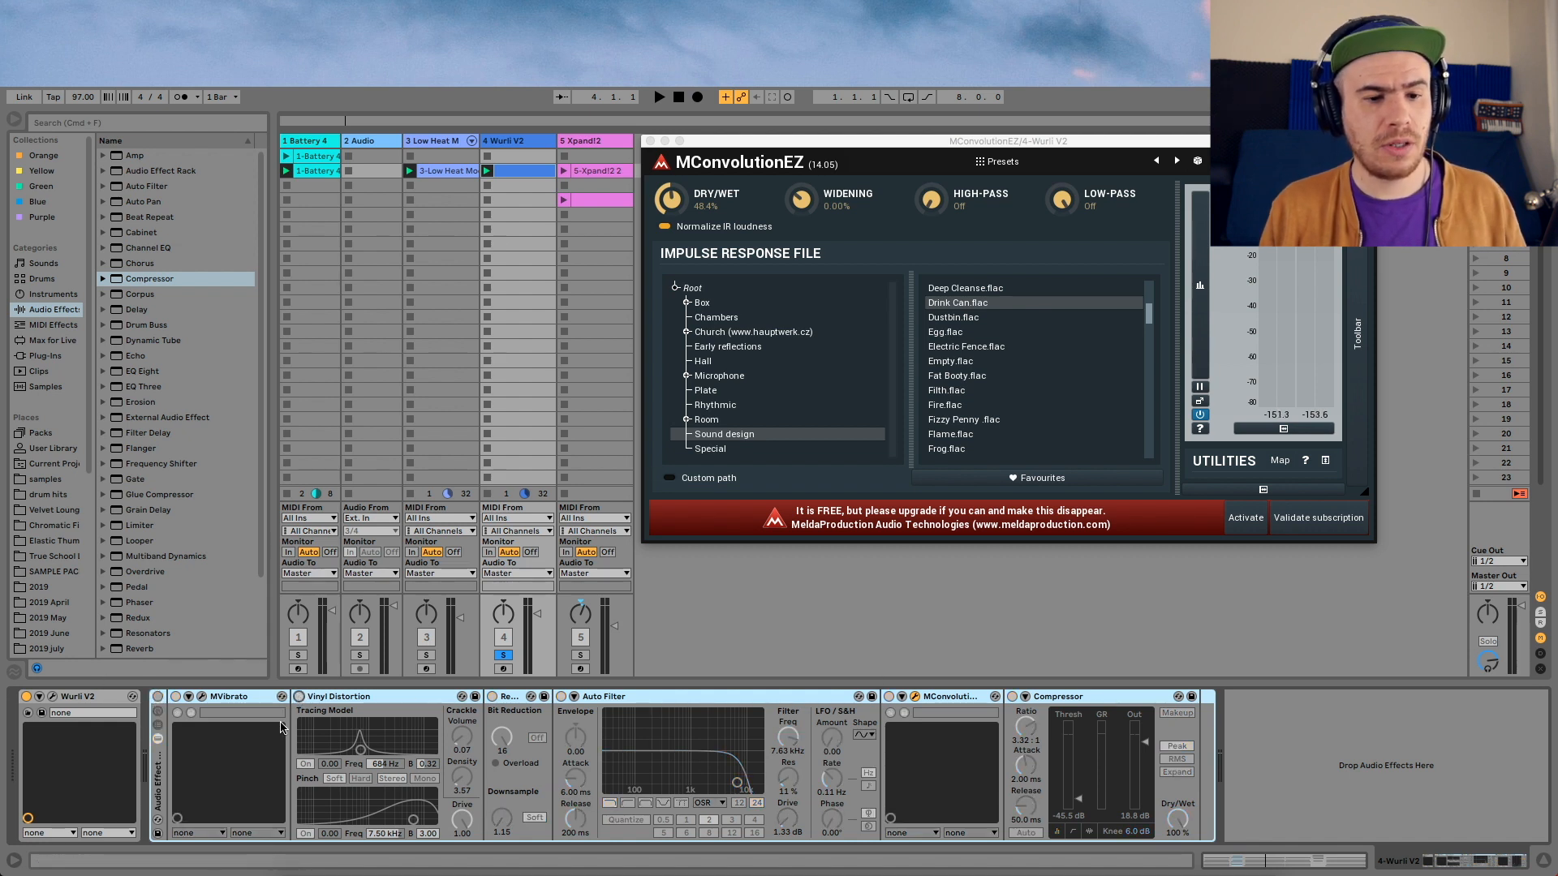
{"action": "key", "text": "space"}
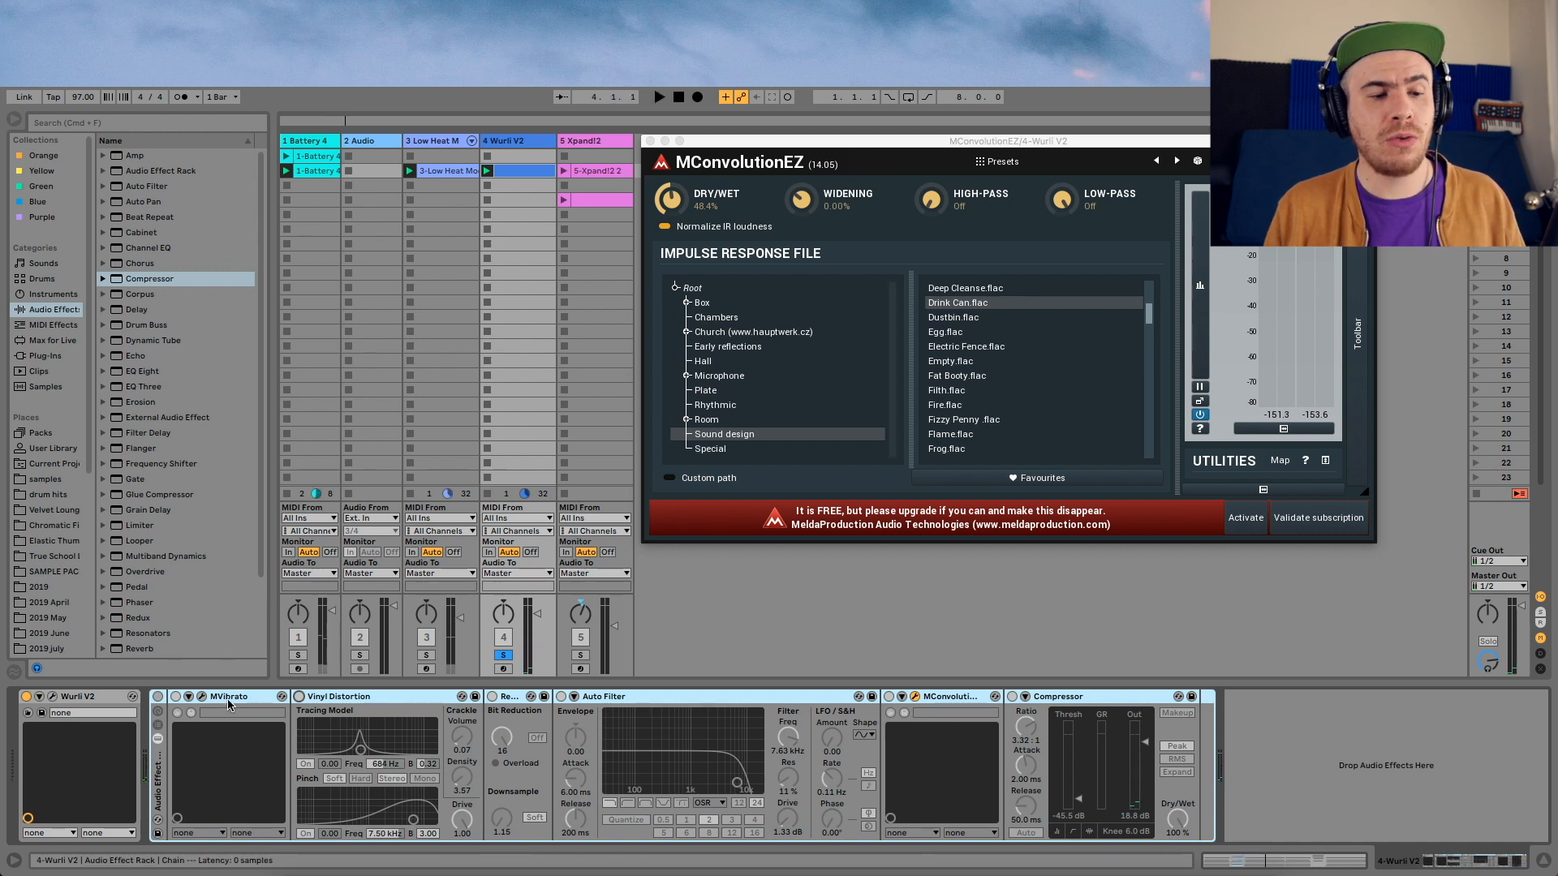
{"action": "left_click", "coordinate": [158, 696]}
{"action": "key", "text": "space"}
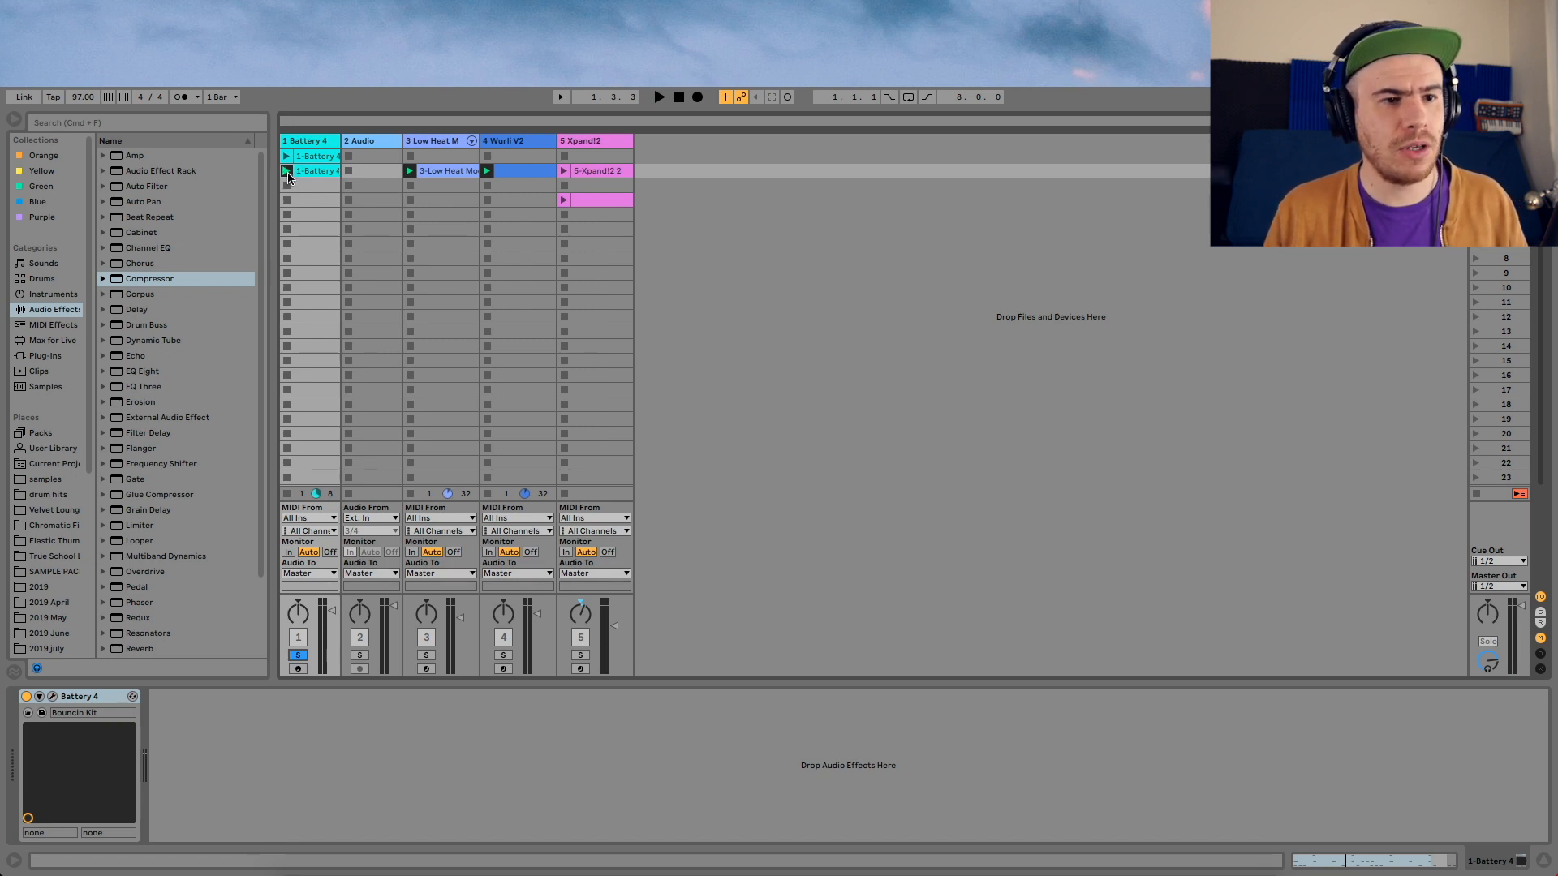
Launch the second Battery 4 clip, add Drum Buss to the drum track and listen to it
{"action": "left_click", "coordinate": [287, 173]}
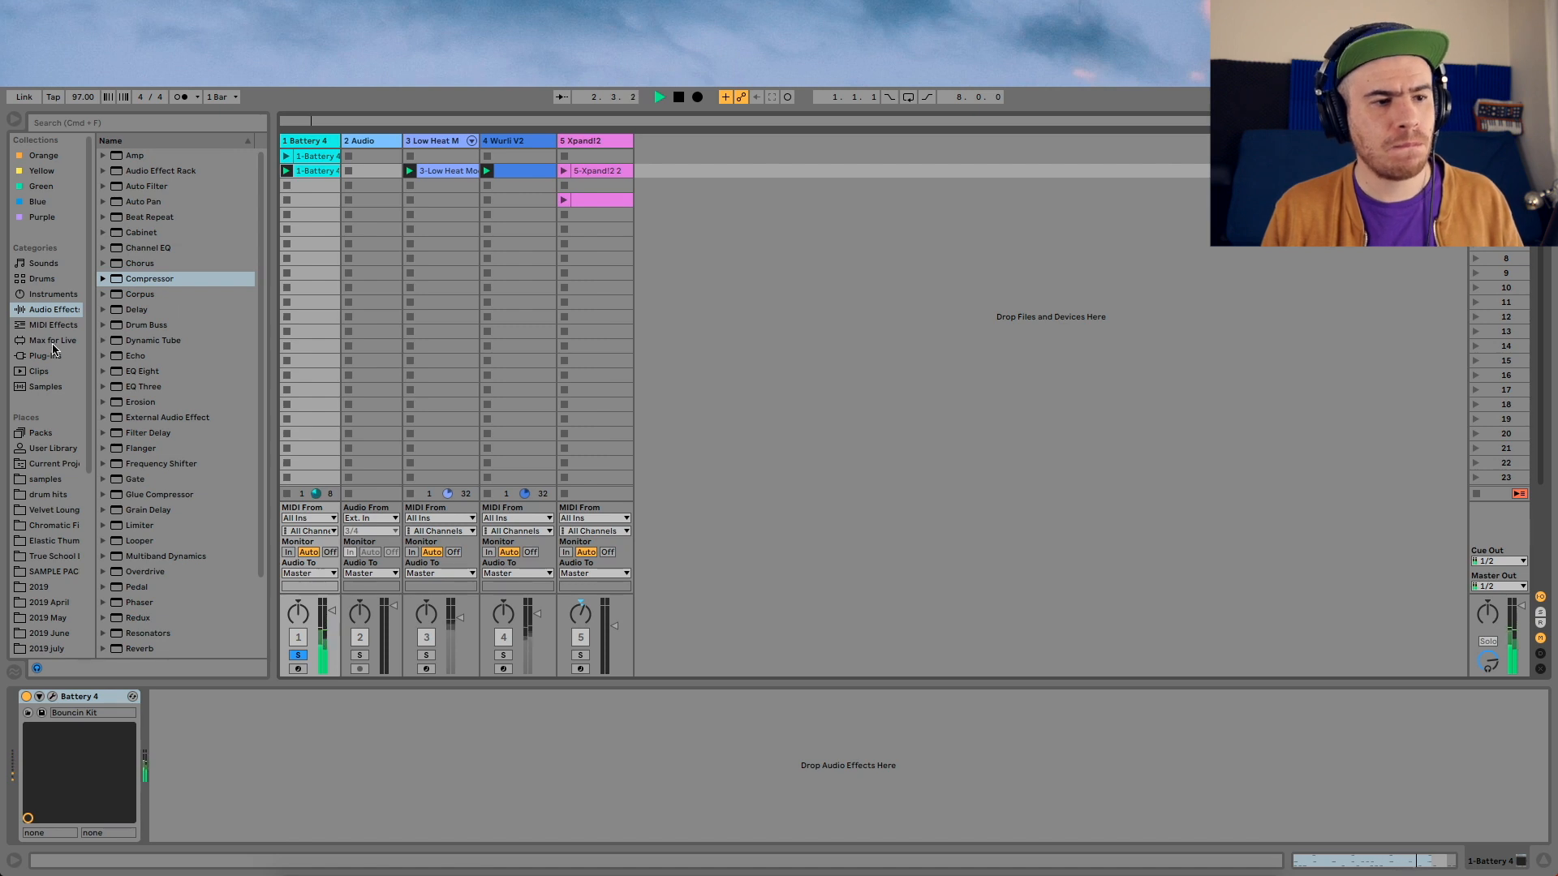
{"action": "left_click_drag", "start_coordinate": [146, 325], "coordinate": [254, 778]}
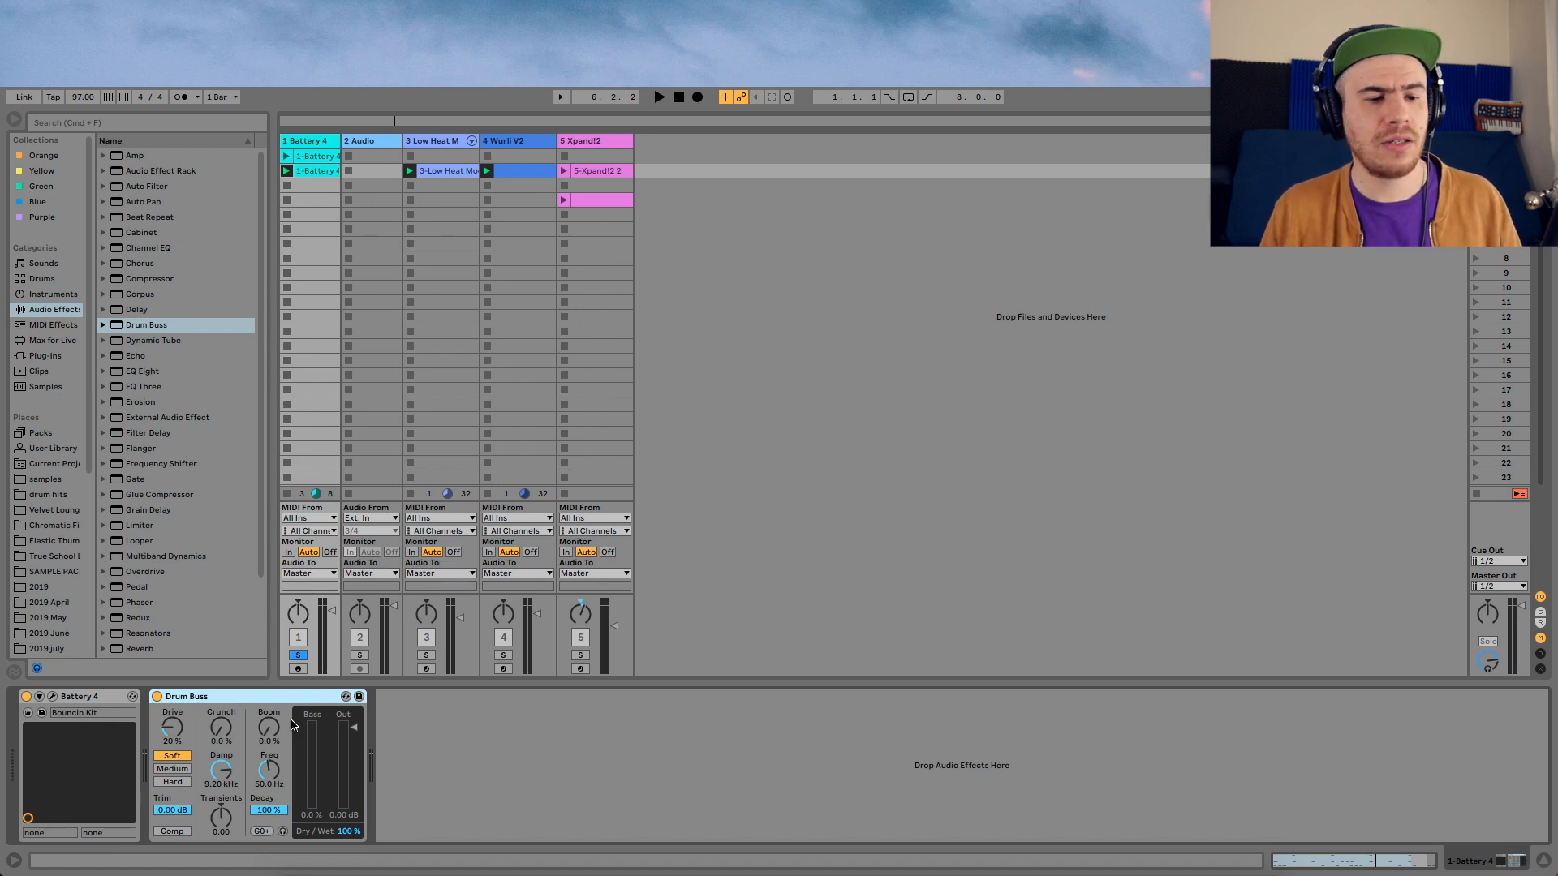
{"action": "key", "text": "space"}
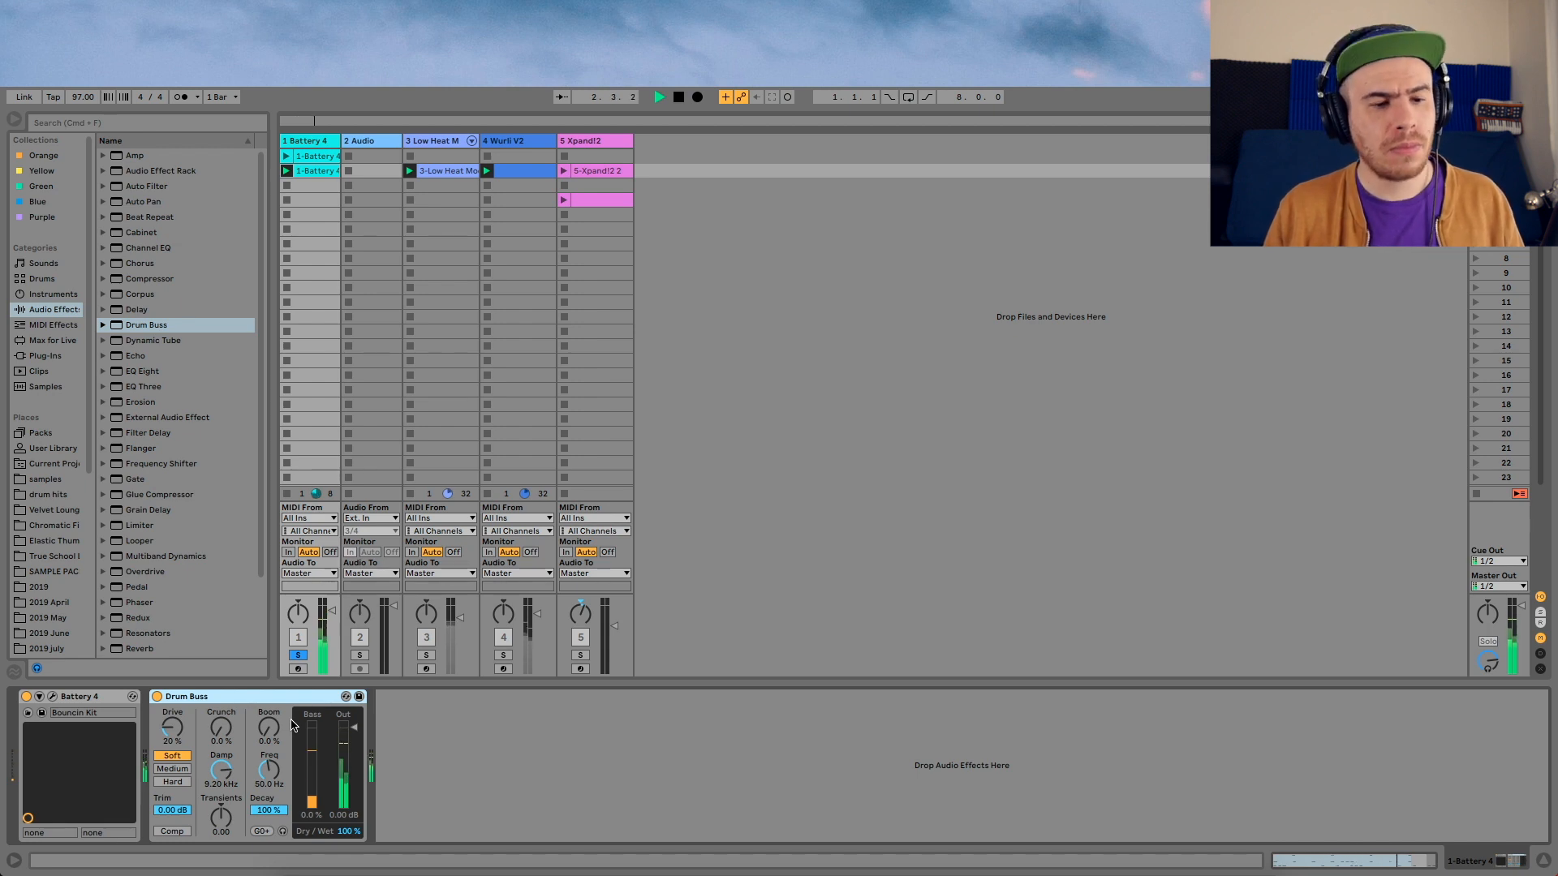
{"action": "key", "text": "space"}
Add MConvolutionEZ after Drum Buss on the Battery 4 track and open the Sound design impulse response category
{"action": "left_click", "coordinate": [46, 355]}
{"action": "left_click_drag", "start_coordinate": [155, 341], "coordinate": [587, 734]}
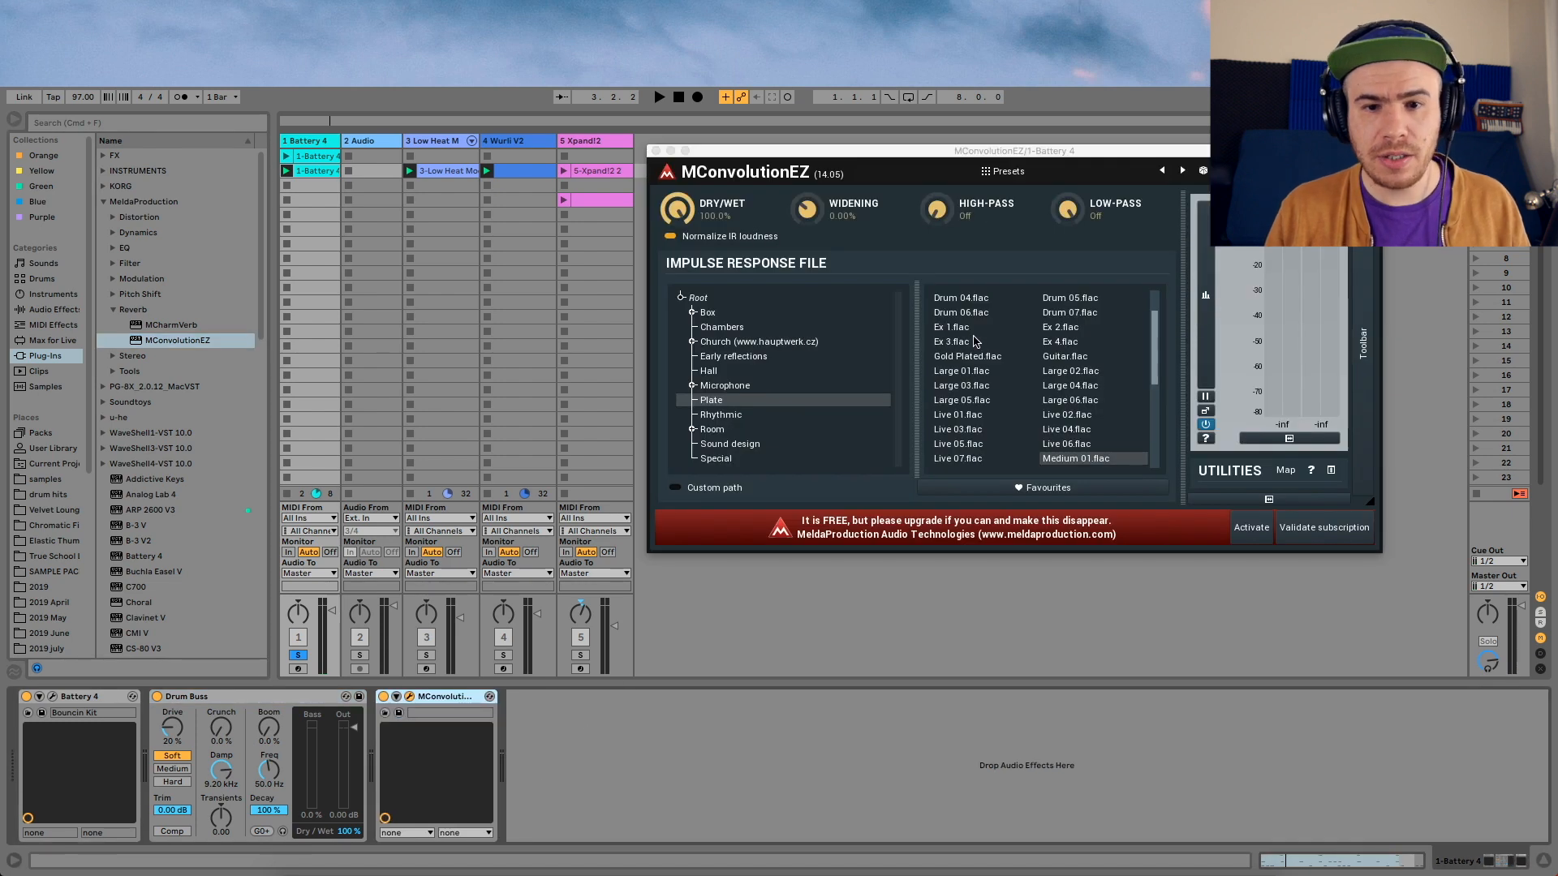
{"action": "left_click", "coordinate": [728, 445]}
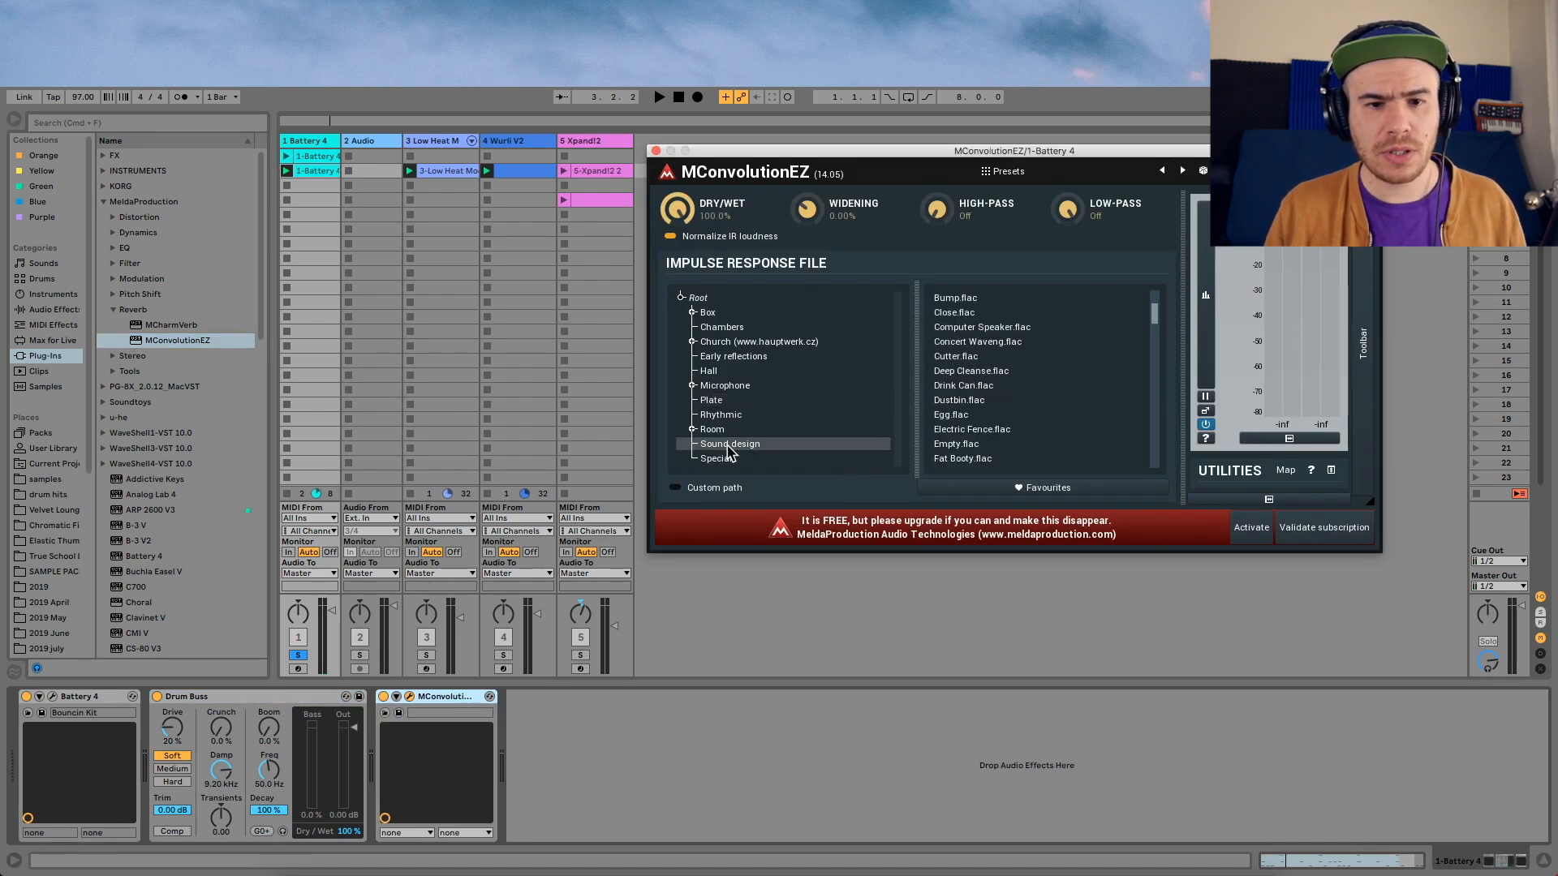
Audition the Dustbin, Egg and Empty impulse responses on the drums and choose Fire
{"action": "key", "text": "space"}
{"action": "left_click", "coordinate": [978, 402]}
{"action": "left_click", "coordinate": [978, 416]}
{"action": "left_click", "coordinate": [974, 445]}
{"action": "scroll", "coordinate": [976, 447], "scroll_direction": "down", "scroll_amount": 5}
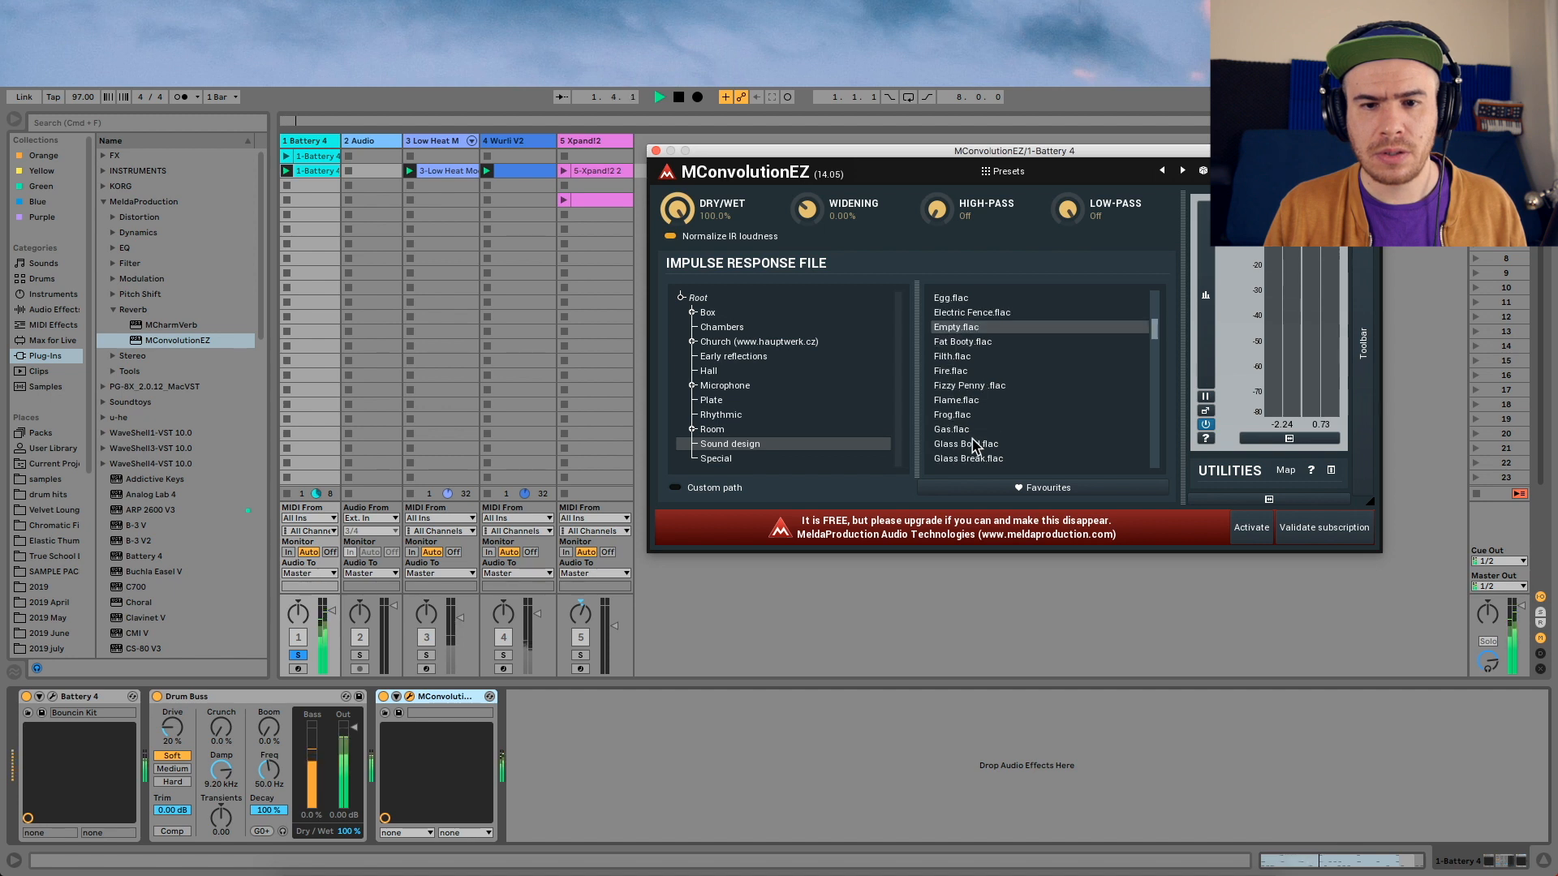
{"action": "scroll", "coordinate": [983, 396], "scroll_direction": "down", "scroll_amount": 2}
{"action": "left_click", "coordinate": [977, 355]}
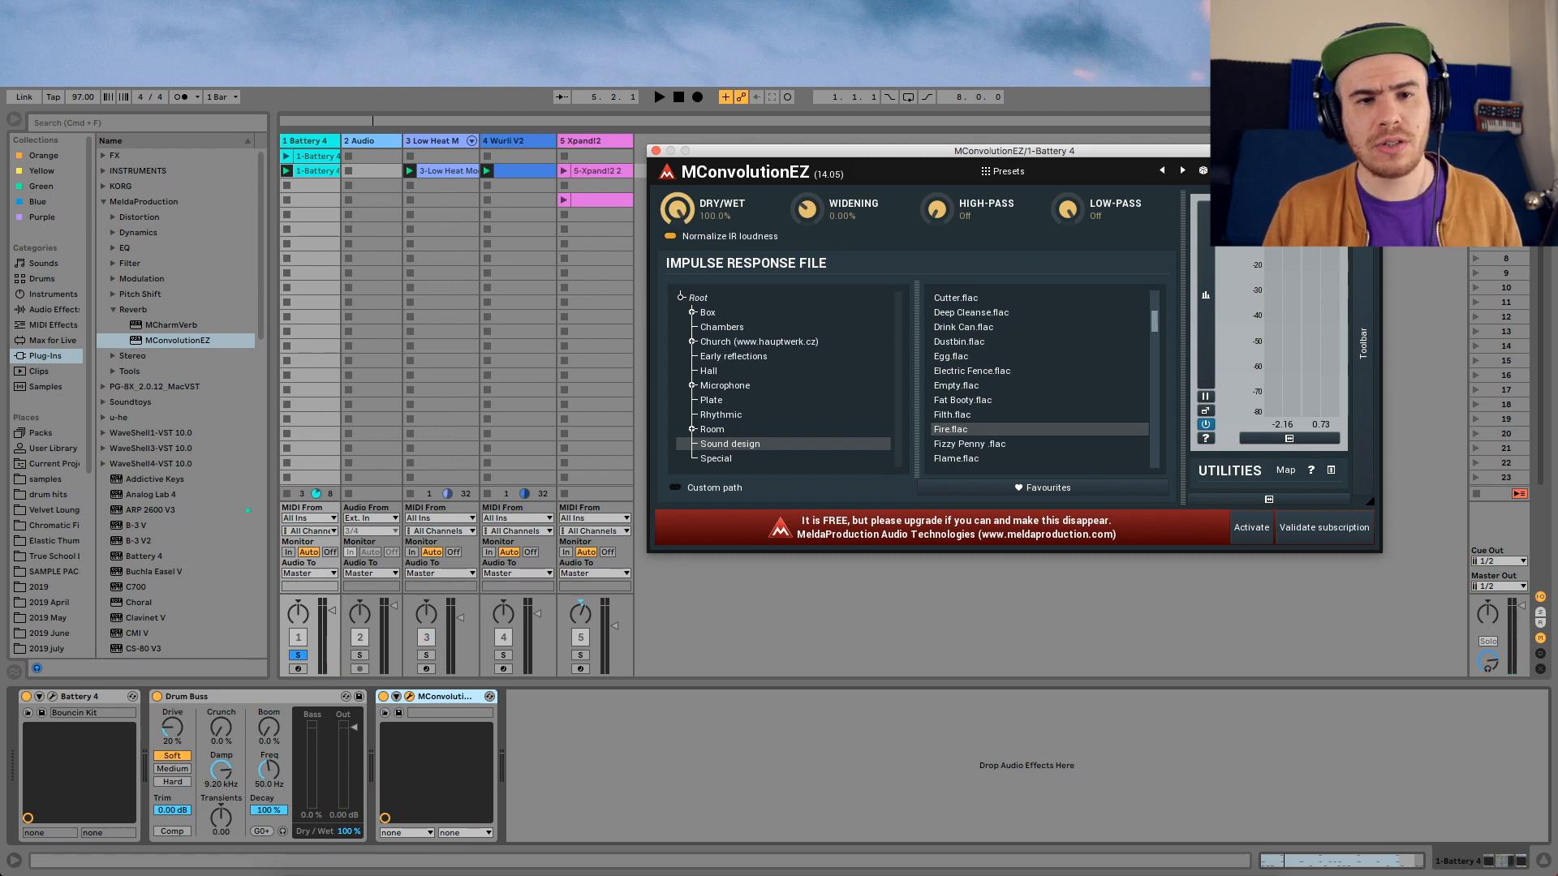
Lower the drum reverb's Dry/Wet to 24.8% and listen to the result
{"action": "left_click_drag", "start_coordinate": [677, 209], "coordinate": [677, 302]}
{"action": "key", "text": "space"}
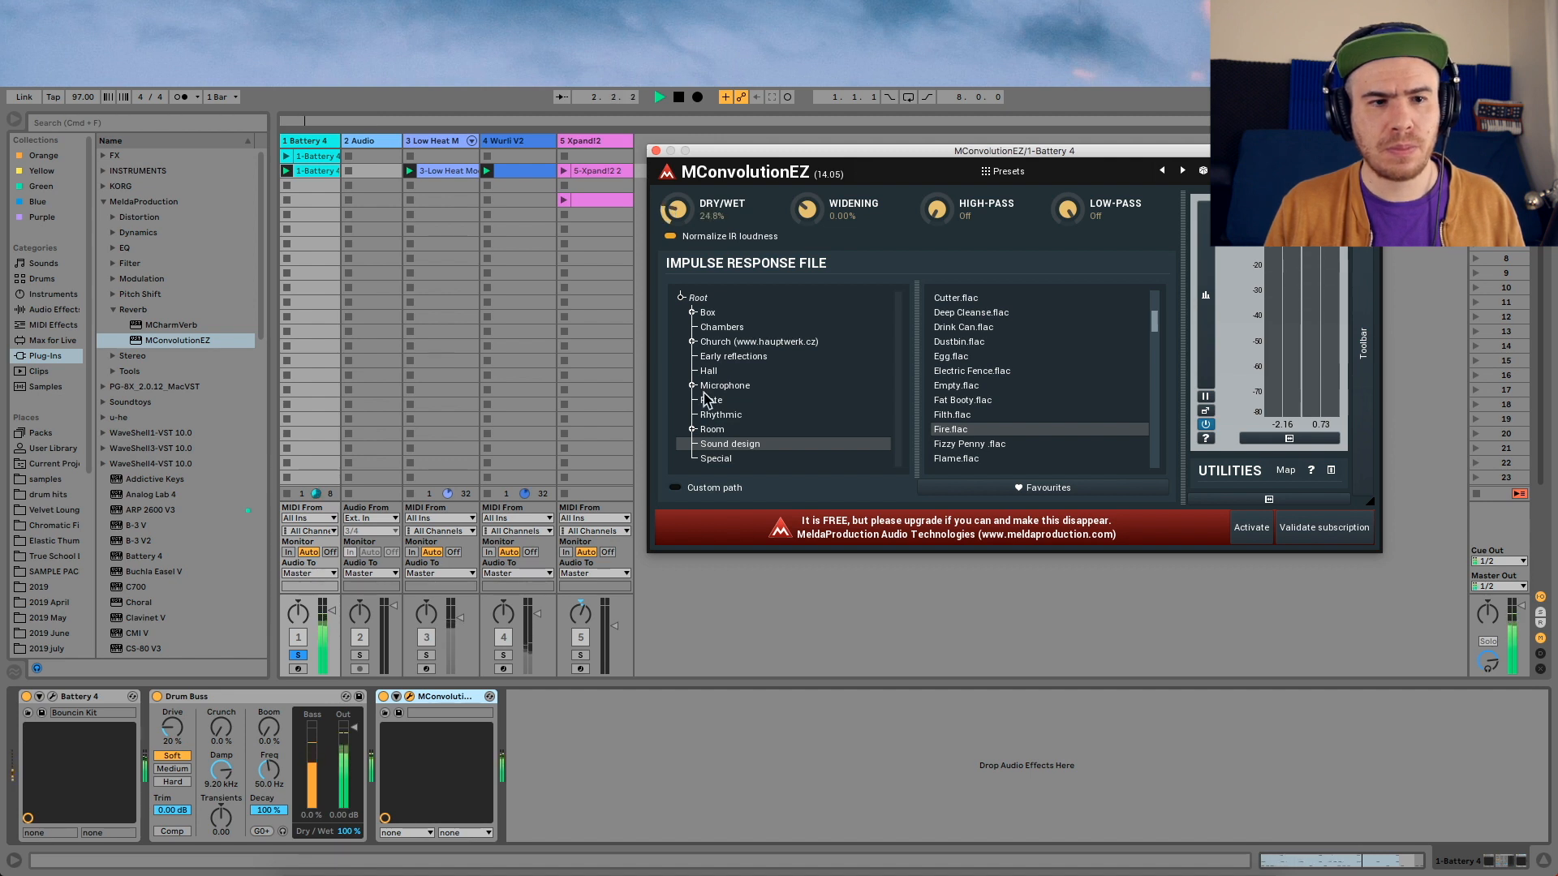
{"action": "key", "text": "space"}
Add Redux and Auto Filter after MConvolutionEZ on the Battery 4 track
{"action": "left_click", "coordinate": [43, 310]}
{"action": "scroll", "coordinate": [144, 532], "scroll_direction": "down", "scroll_amount": 3}
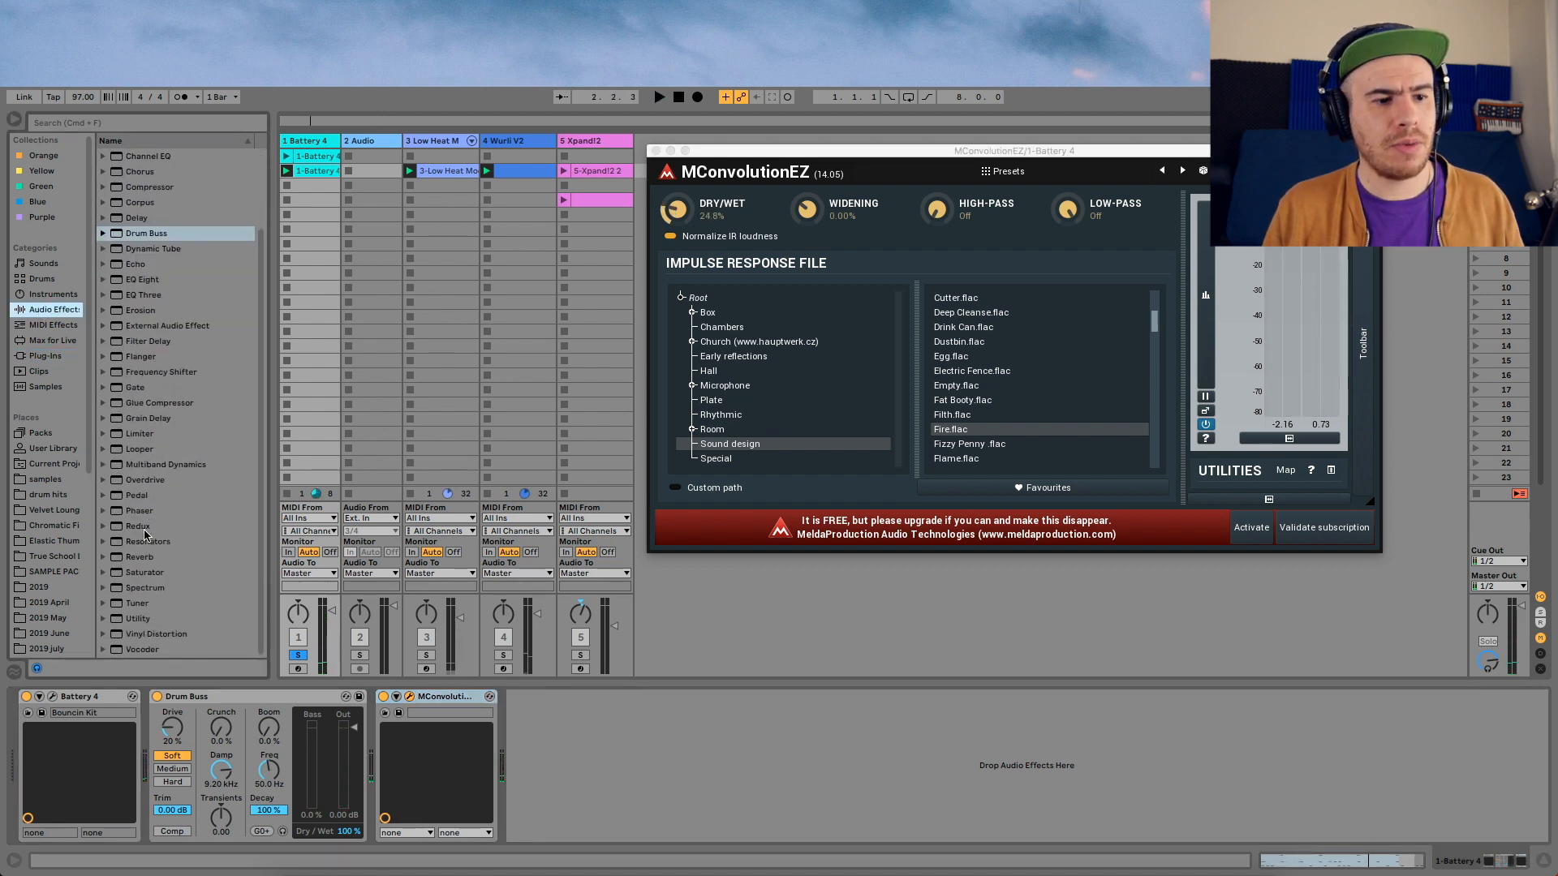
{"action": "left_click_drag", "start_coordinate": [142, 528], "coordinate": [645, 803]}
{"action": "scroll", "coordinate": [103, 234], "scroll_direction": "up", "scroll_amount": 3}
{"action": "left_click_drag", "start_coordinate": [146, 186], "coordinate": [645, 803]}
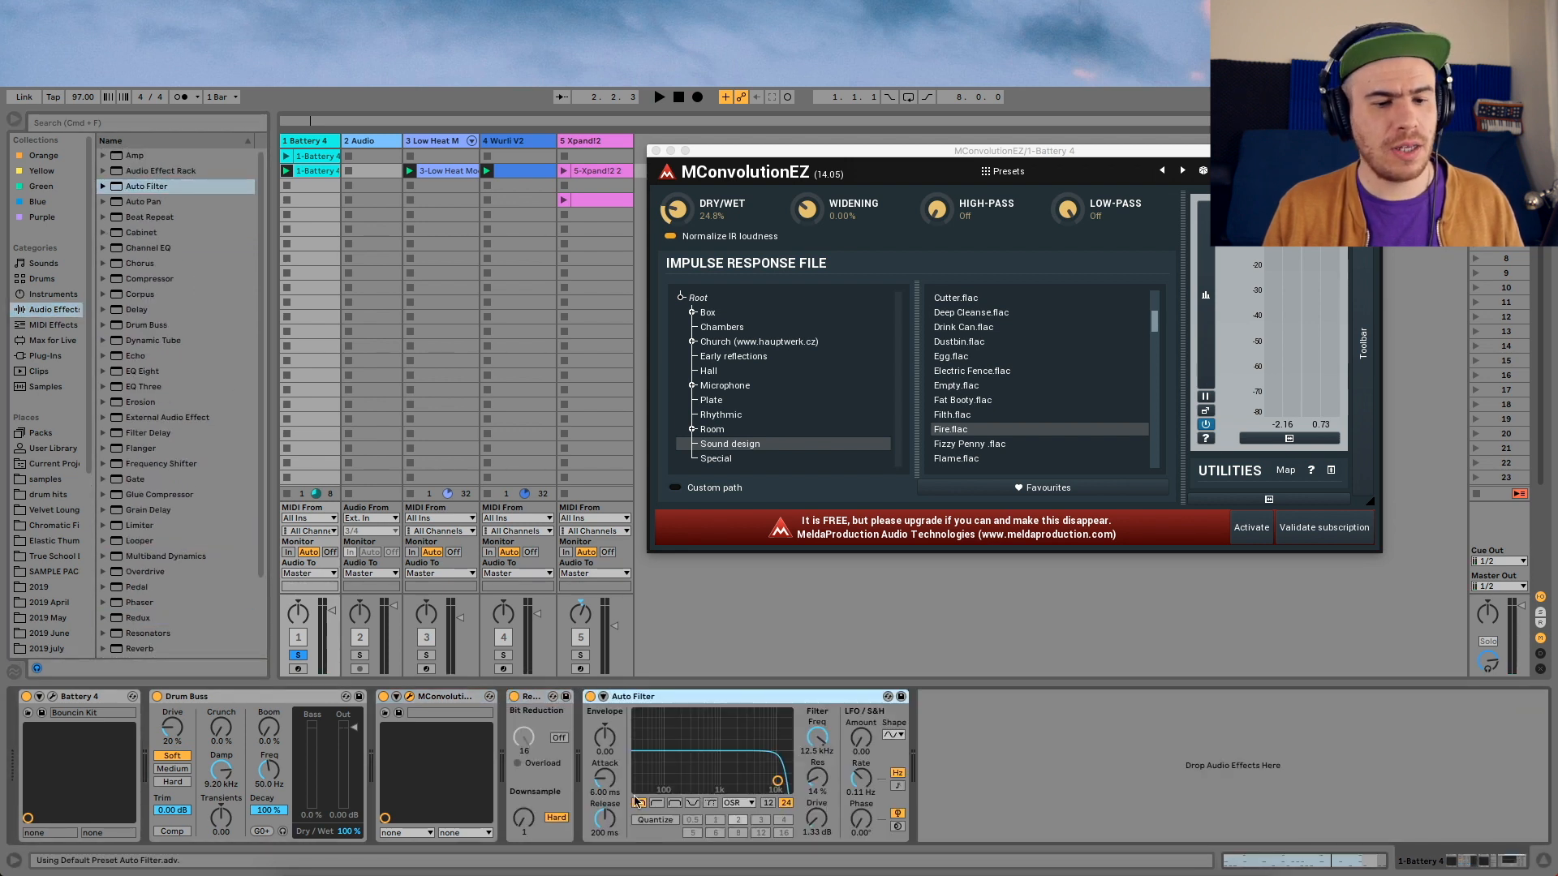
Set Redux's downsampling to Soft at 1.15 and Auto Filter's low-pass to 14.0 kHz with 4.0% resonance during drum playback
{"action": "left_click", "coordinate": [556, 818]}
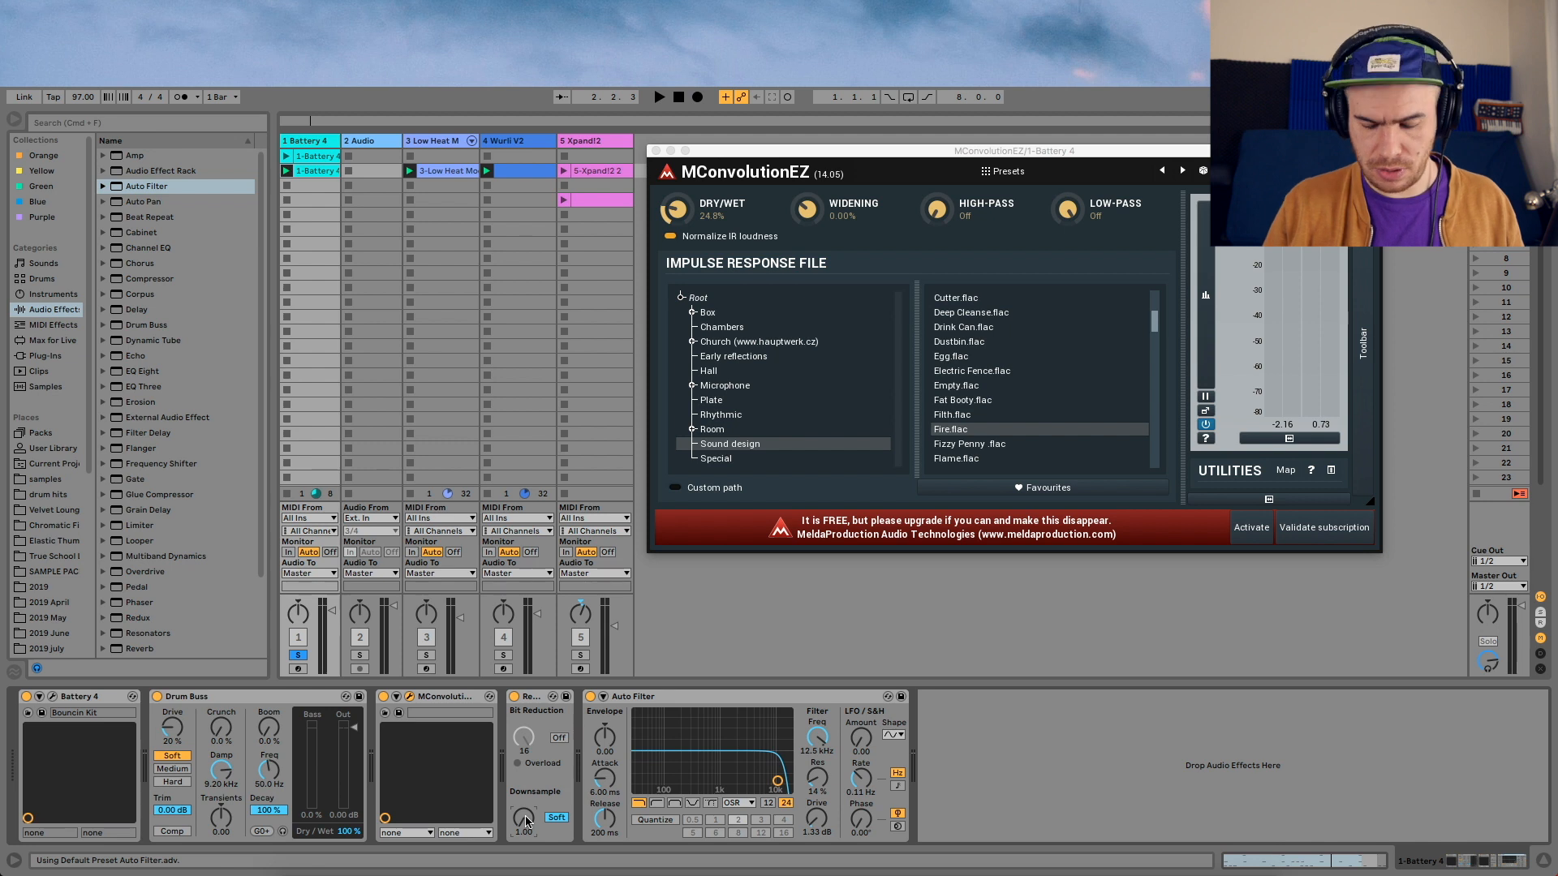
{"action": "key", "text": "space"}
{"action": "left_click_drag", "start_coordinate": [526, 822], "coordinate": [525, 812]}
{"action": "left_click_drag", "start_coordinate": [779, 781], "coordinate": [775, 787]}
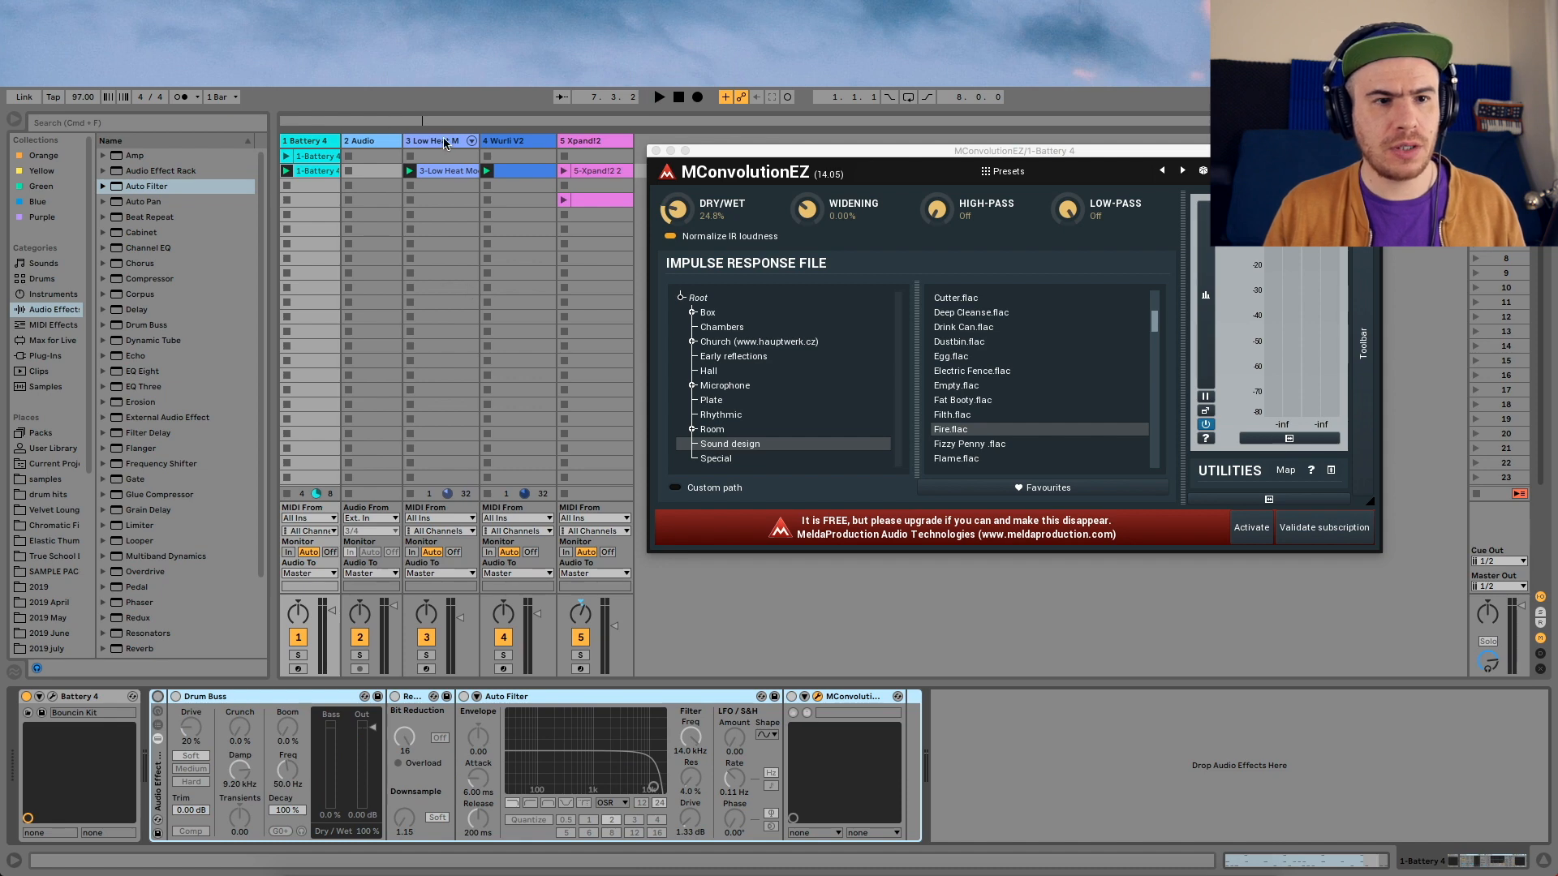
Select the Wurli V2 track and listen to the full beat with the effect racks bypassed
{"action": "left_click", "coordinate": [510, 142]}
{"action": "key", "text": "space"}
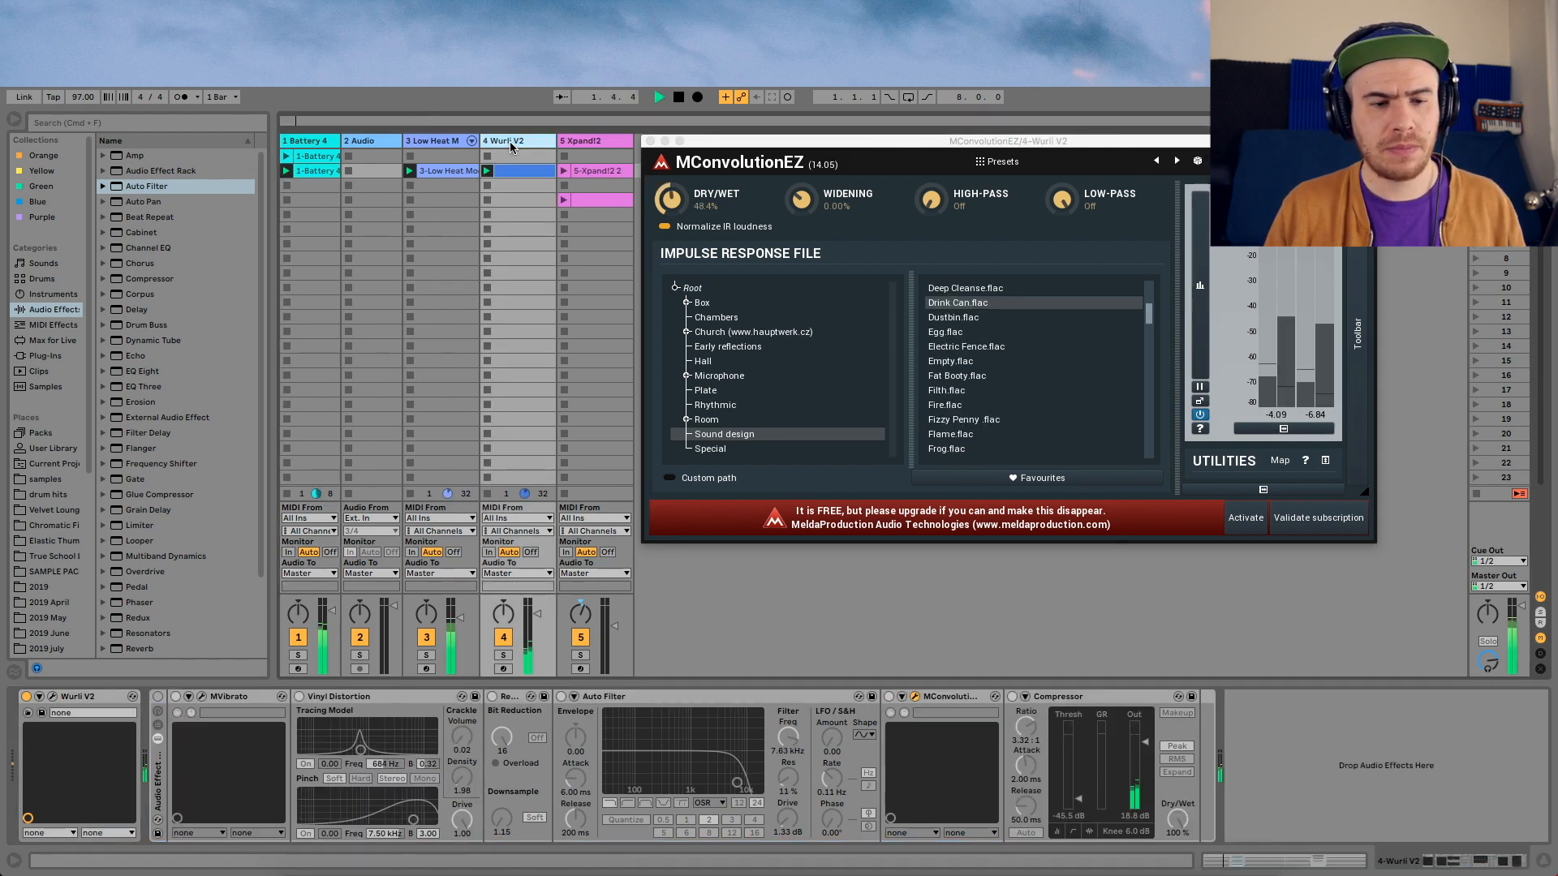
{"action": "key", "text": "space"}
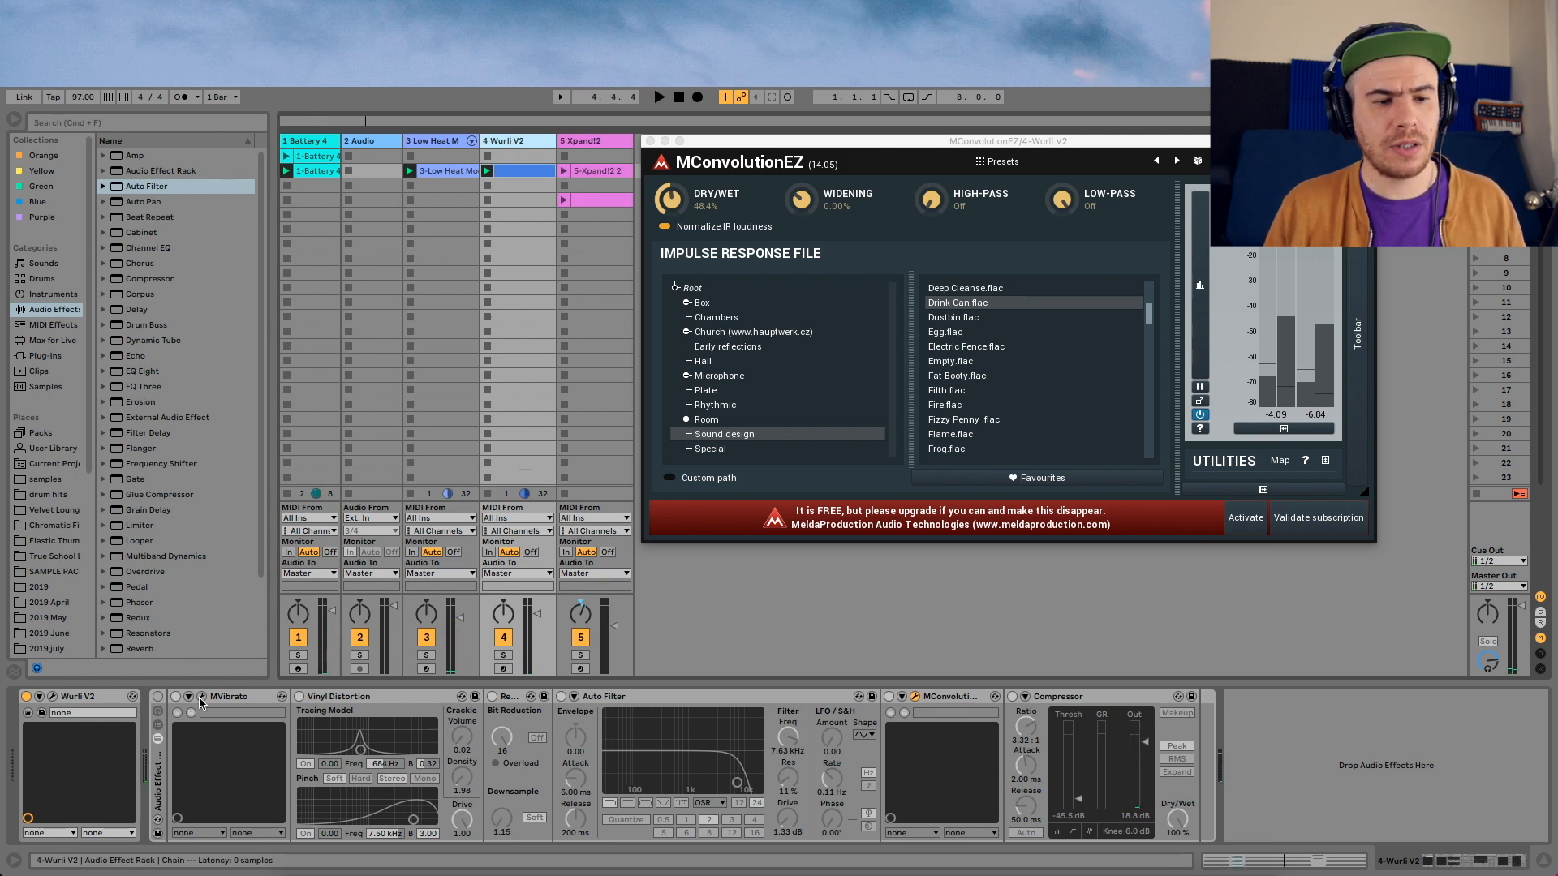
Enable the effect rack on the Battery 4 track and play the full beat
{"action": "left_click", "coordinate": [320, 158]}
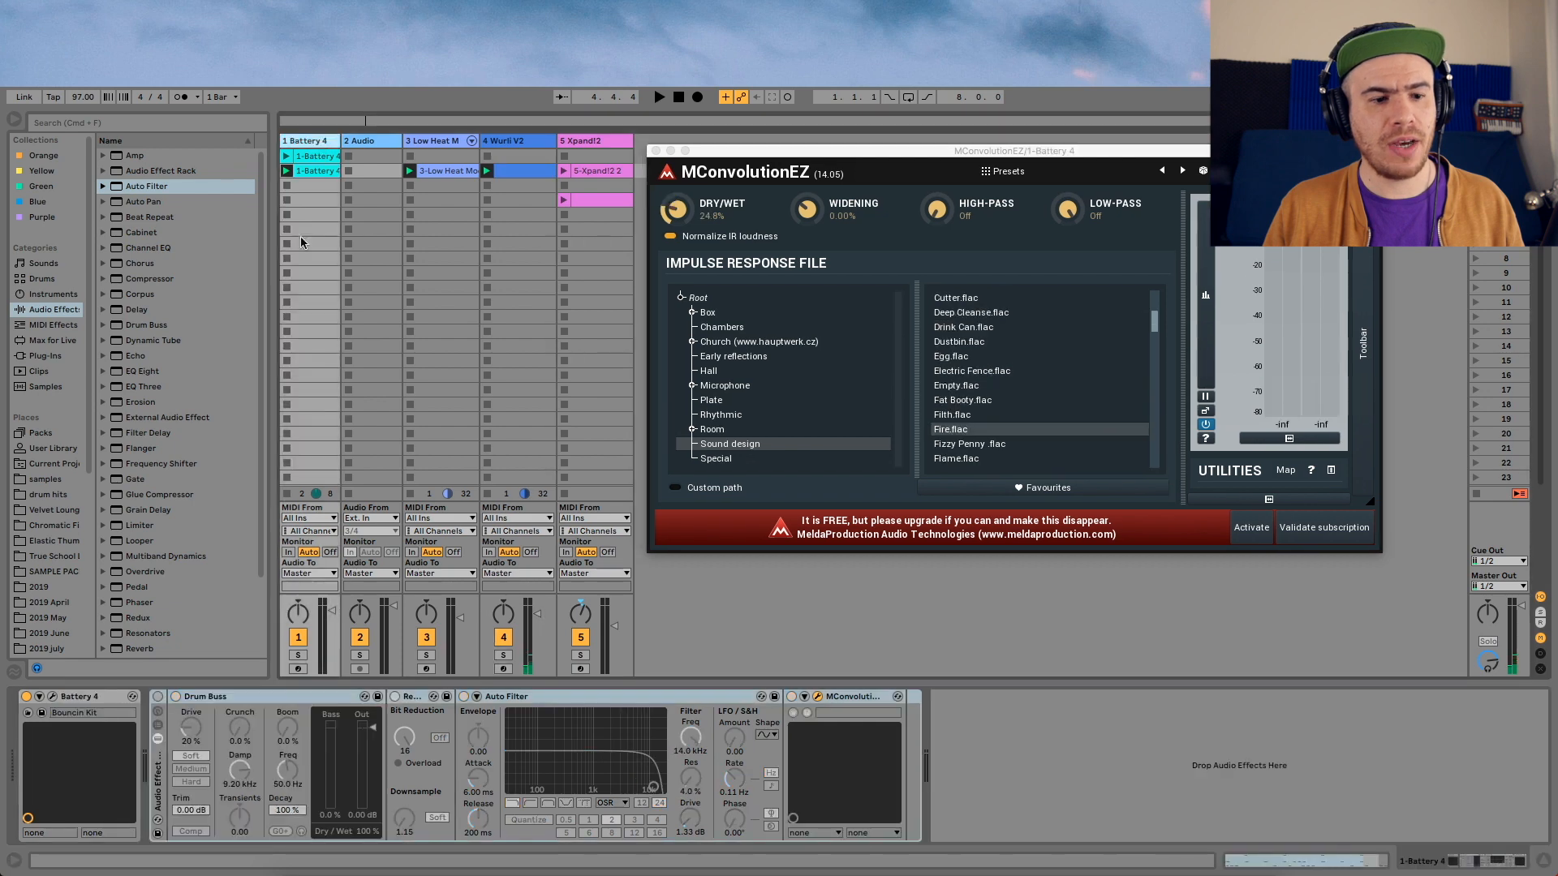
{"action": "left_click", "coordinate": [157, 697]}
{"action": "key", "text": "space"}
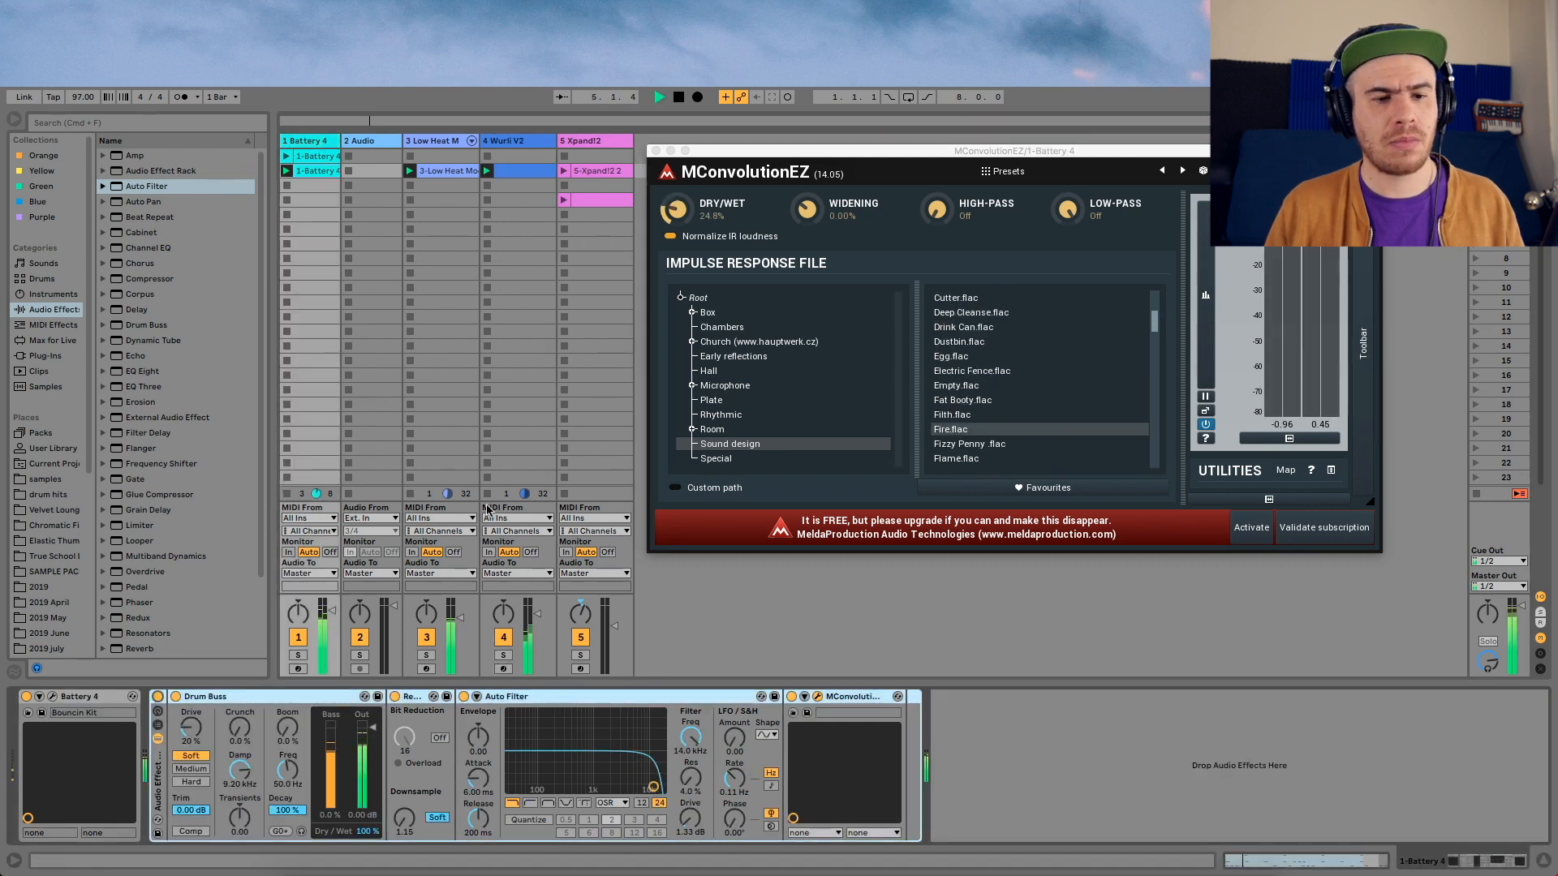